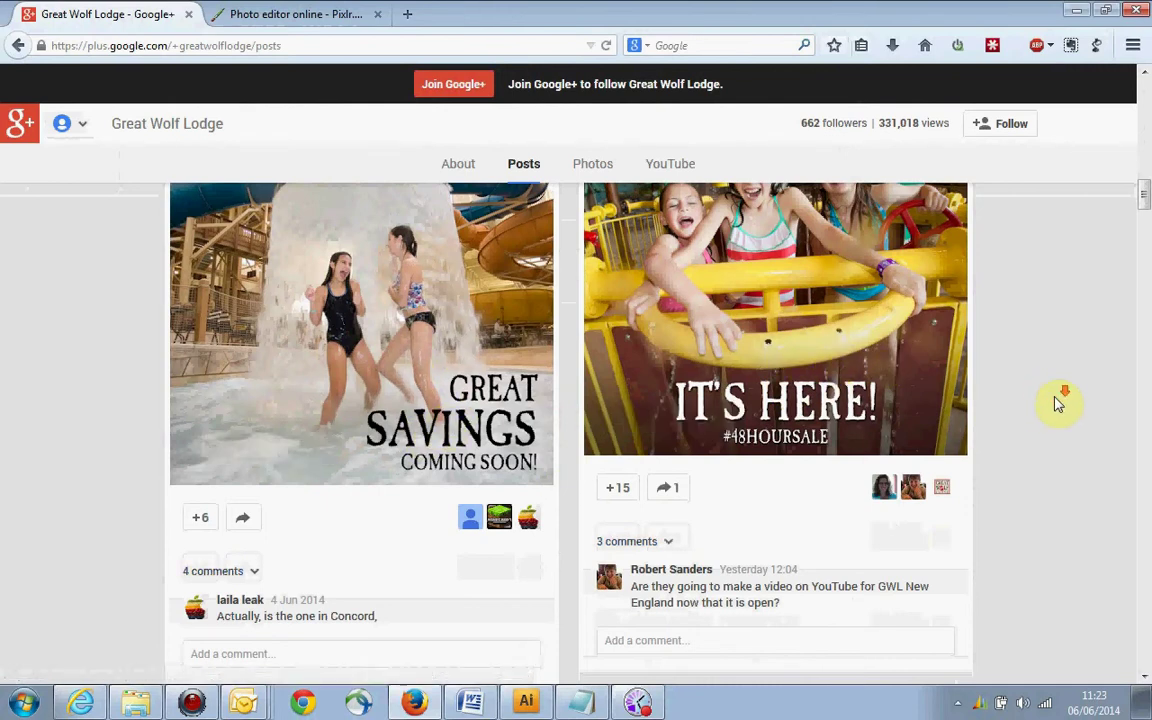
Find the Great Wolf Lodge 'You could be here' water park photo, view it full-size, then go to Pixlr
{"action": "scroll", "coordinate": [1058, 403], "scroll_direction": "down", "scroll_amount": 15}
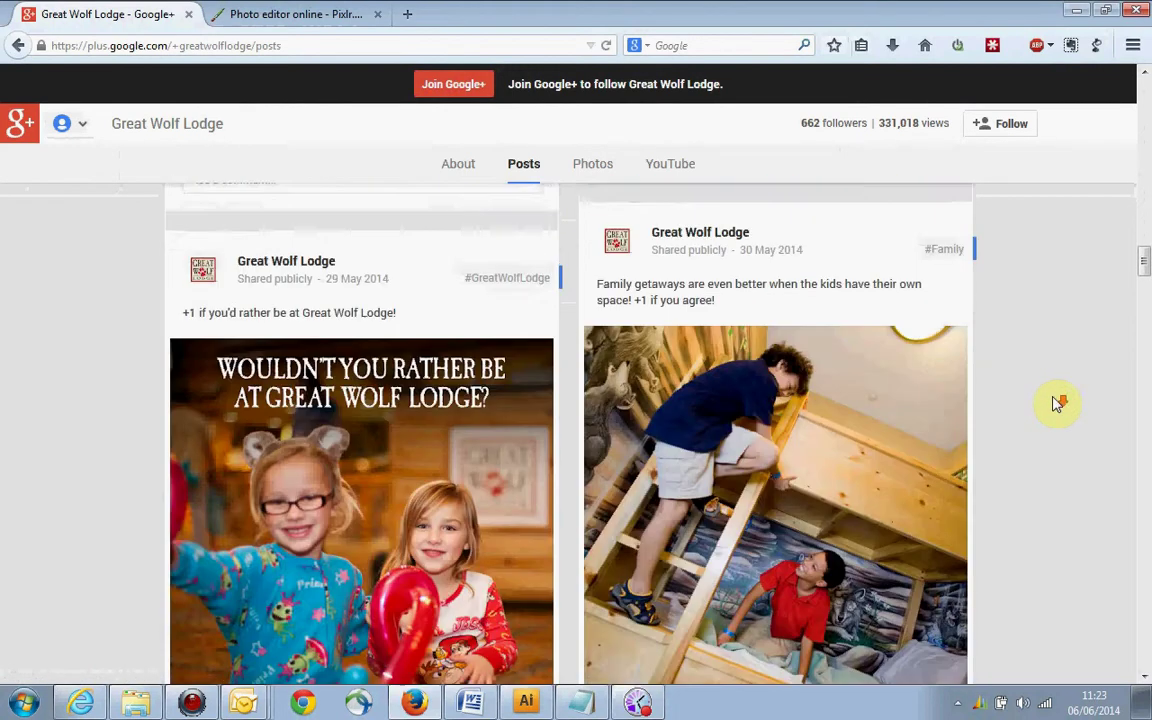
{"action": "scroll", "coordinate": [1058, 403], "scroll_direction": "down", "scroll_amount": 6}
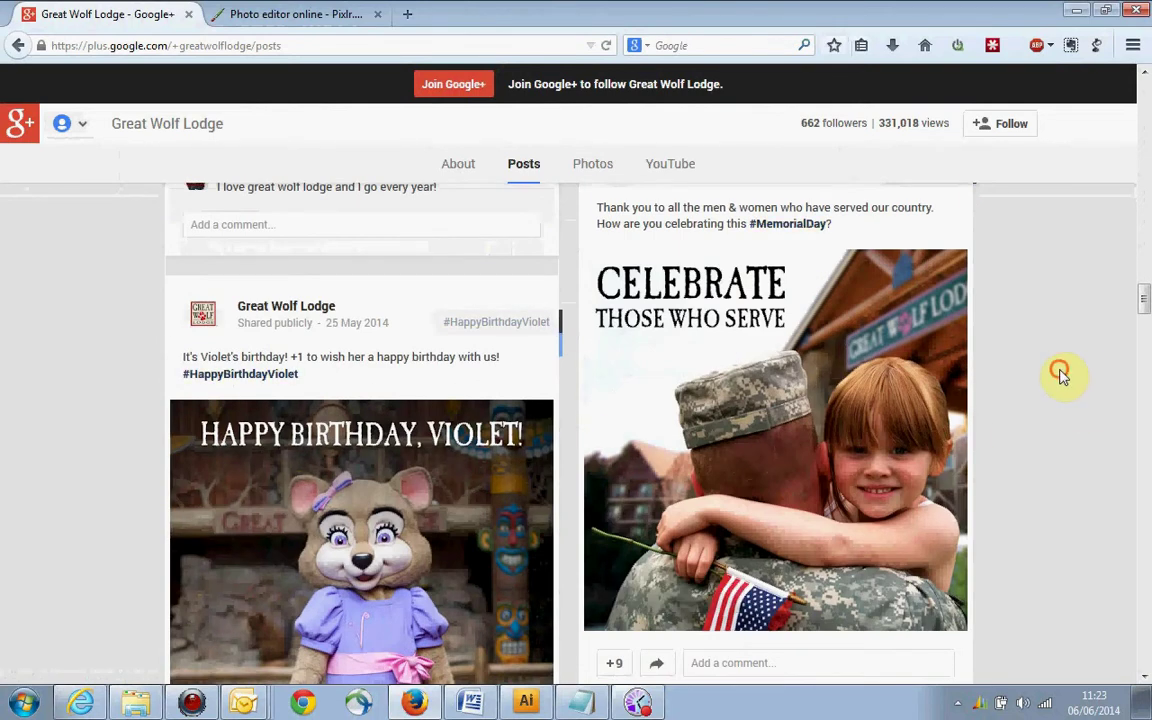
{"action": "scroll", "coordinate": [1060, 374], "scroll_direction": "down", "scroll_amount": 6}
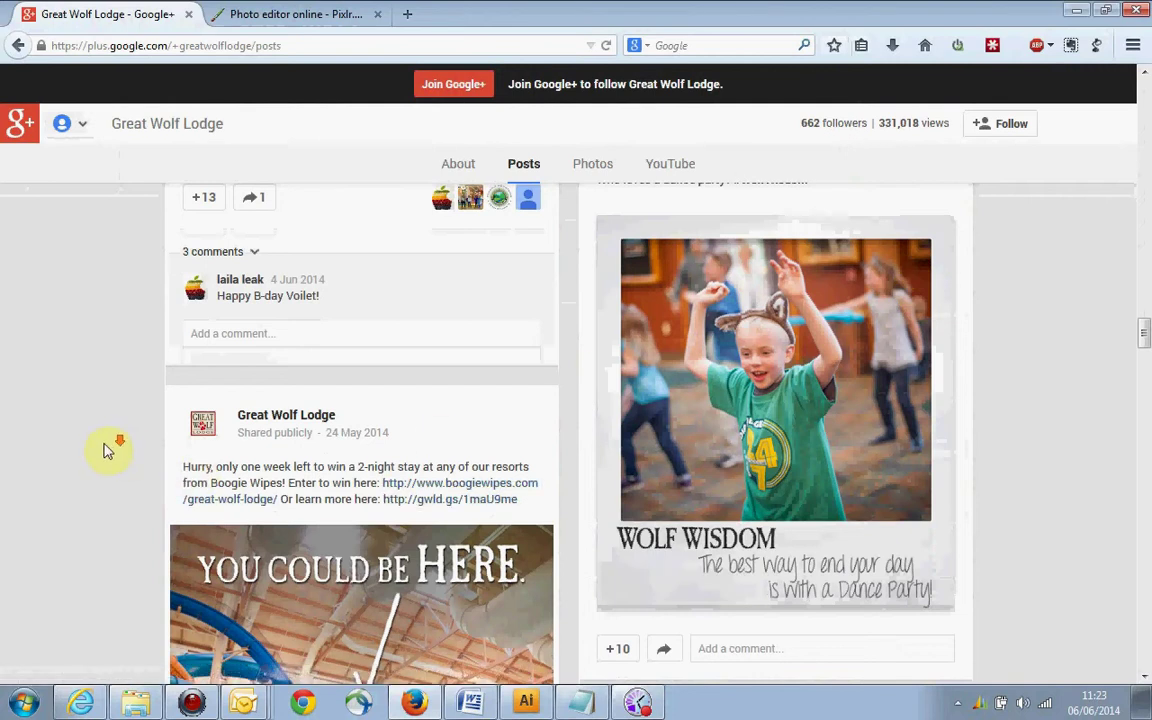
{"action": "scroll", "coordinate": [167, 405], "scroll_direction": "down", "scroll_amount": 3}
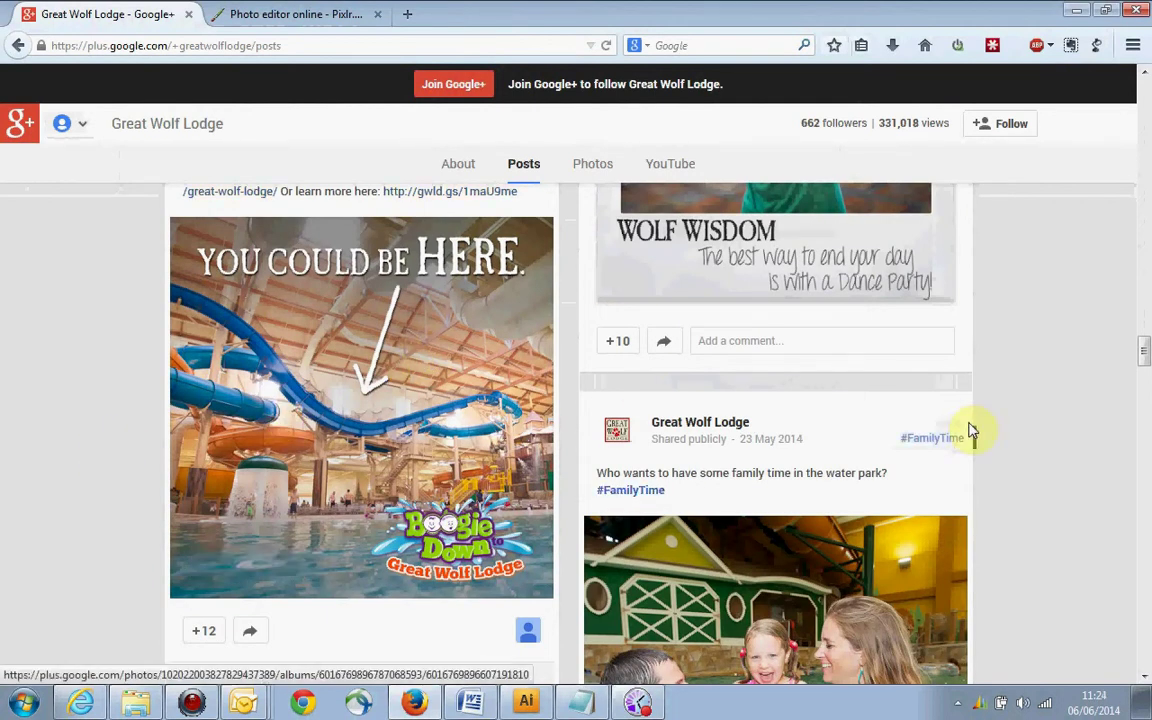
{"action": "left_click", "coordinate": [375, 375]}
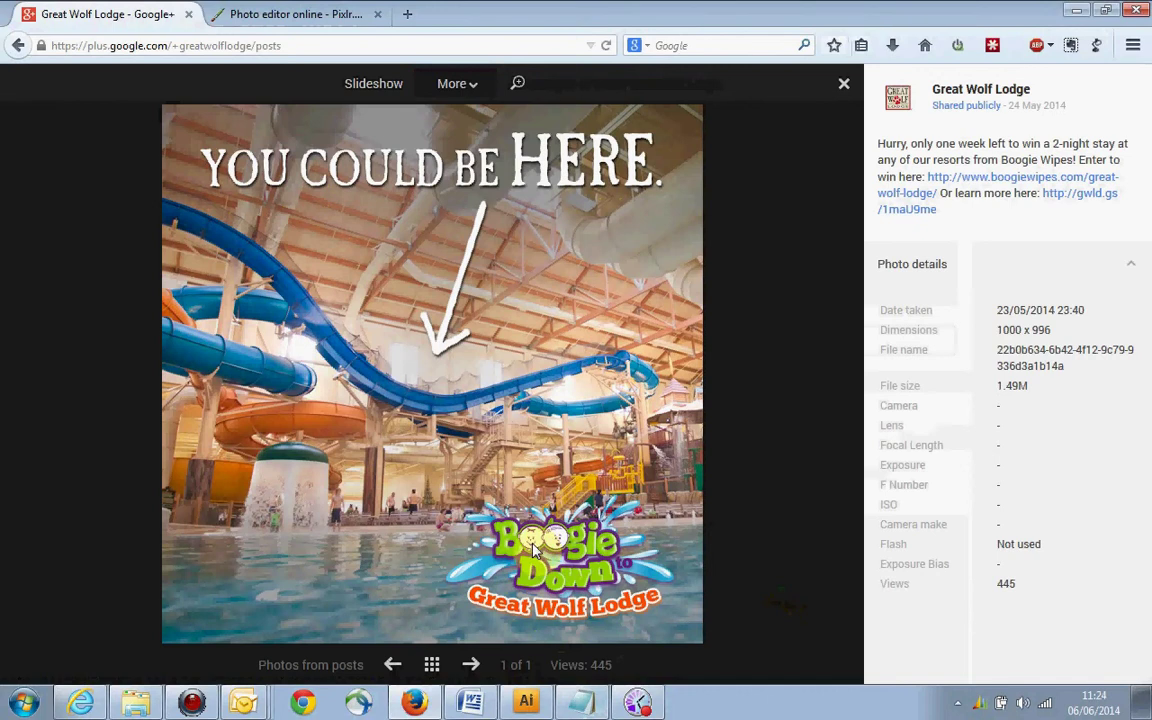
{"action": "left_click", "coordinate": [288, 16]}
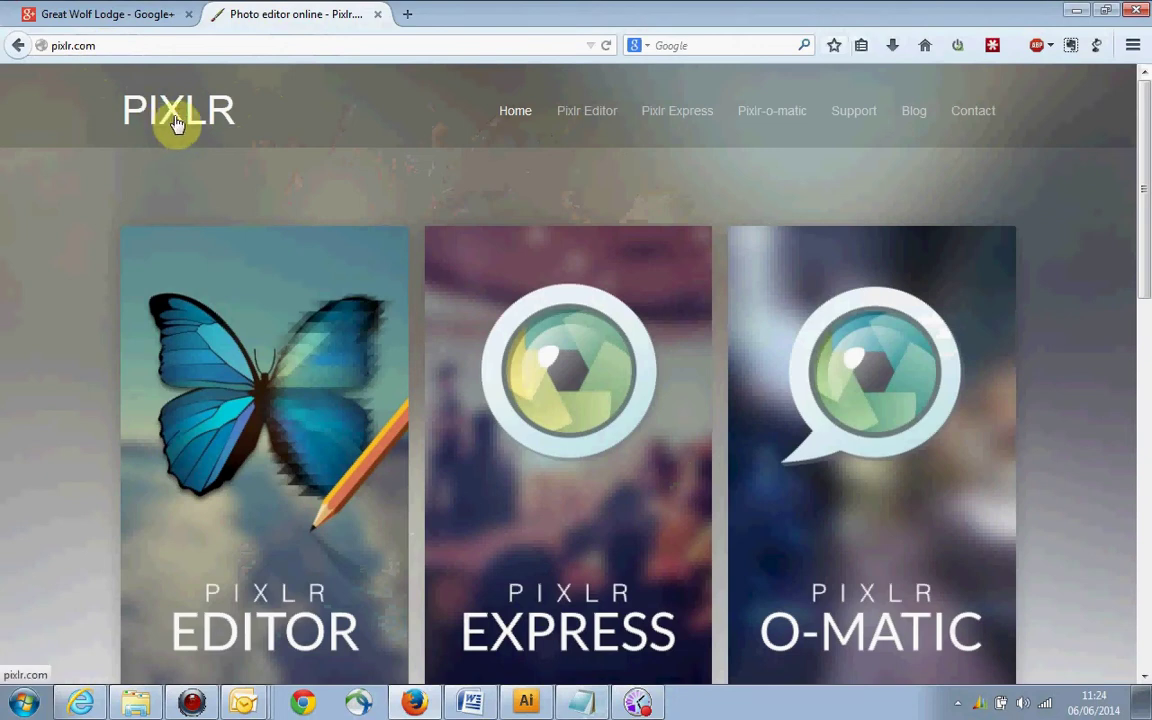
Launch PIXLR EDITOR from pixlr.com to reach its create-or-open start dialog
{"action": "scroll", "coordinate": [708, 340], "scroll_direction": "down", "scroll_amount": 2}
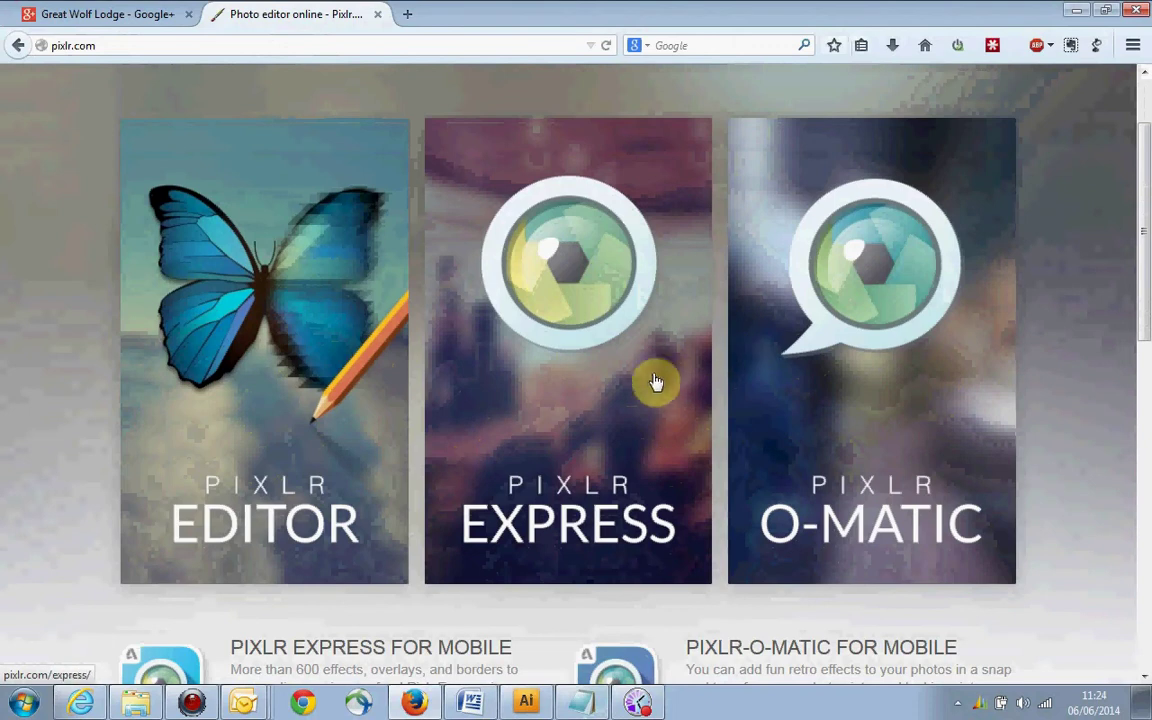
{"action": "left_click", "coordinate": [245, 380]}
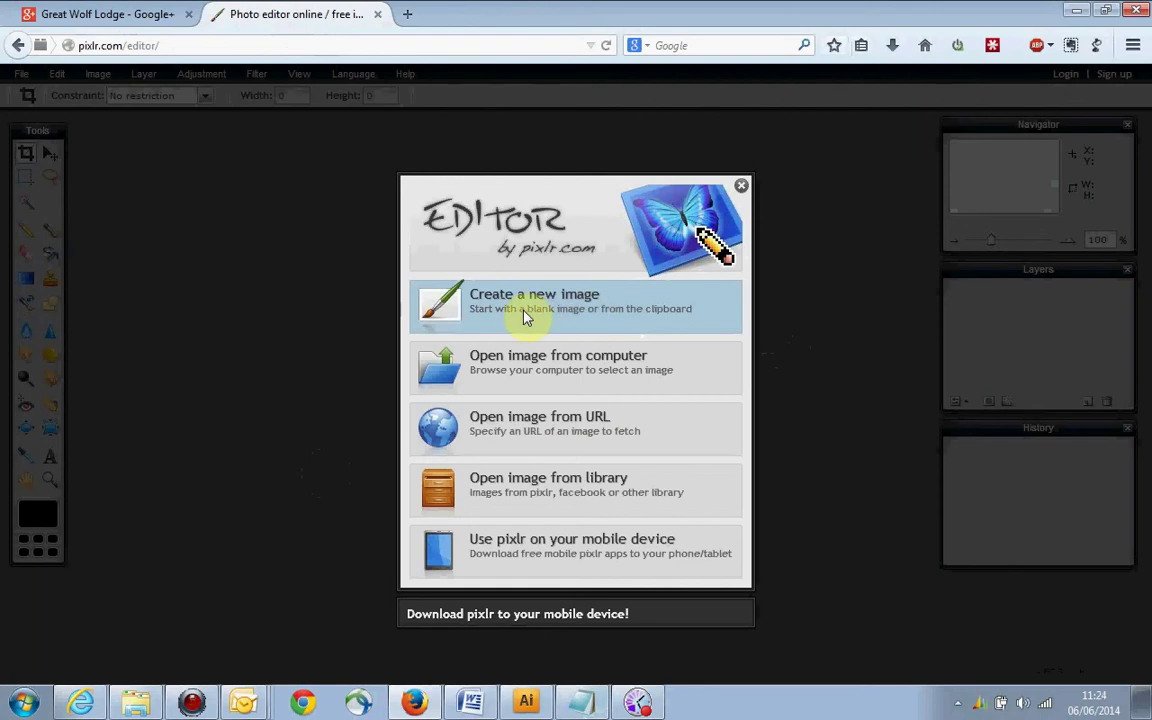
Open View.jpg from the computer as the Background layer in the editor
{"action": "left_click", "coordinate": [543, 366]}
{"action": "double_click", "coordinate": [400, 144]}
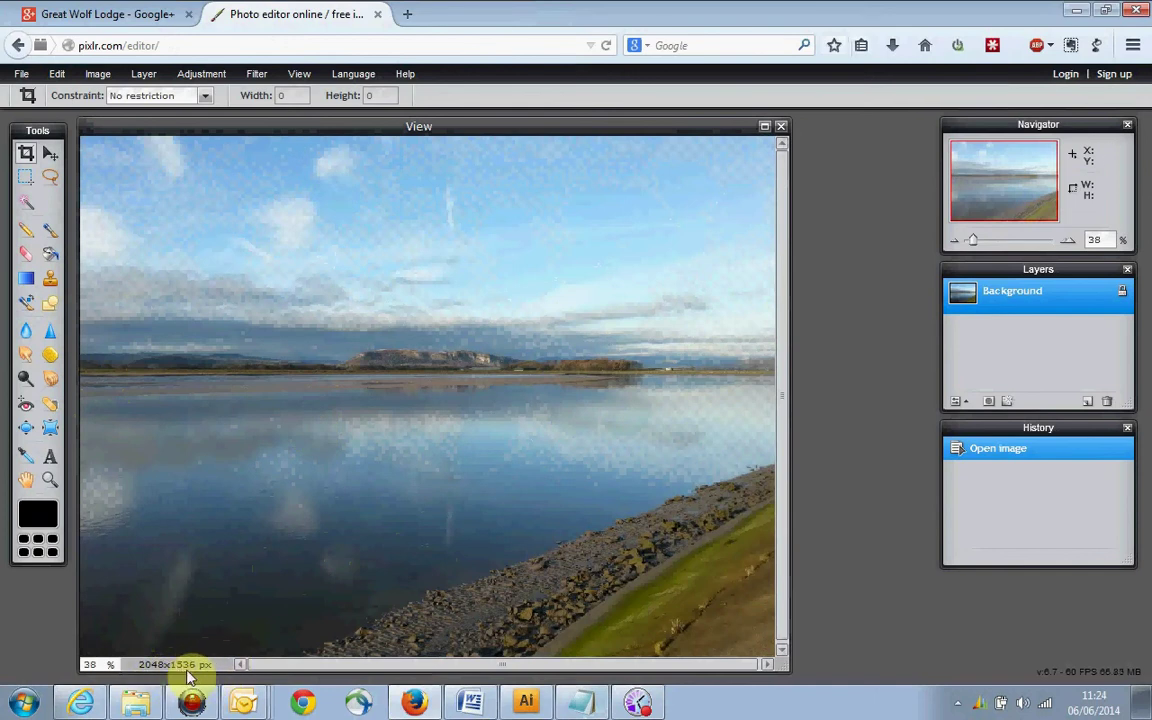
Resize the lake photo to 800×600 px with proportions constrained
{"action": "left_click", "coordinate": [99, 76]}
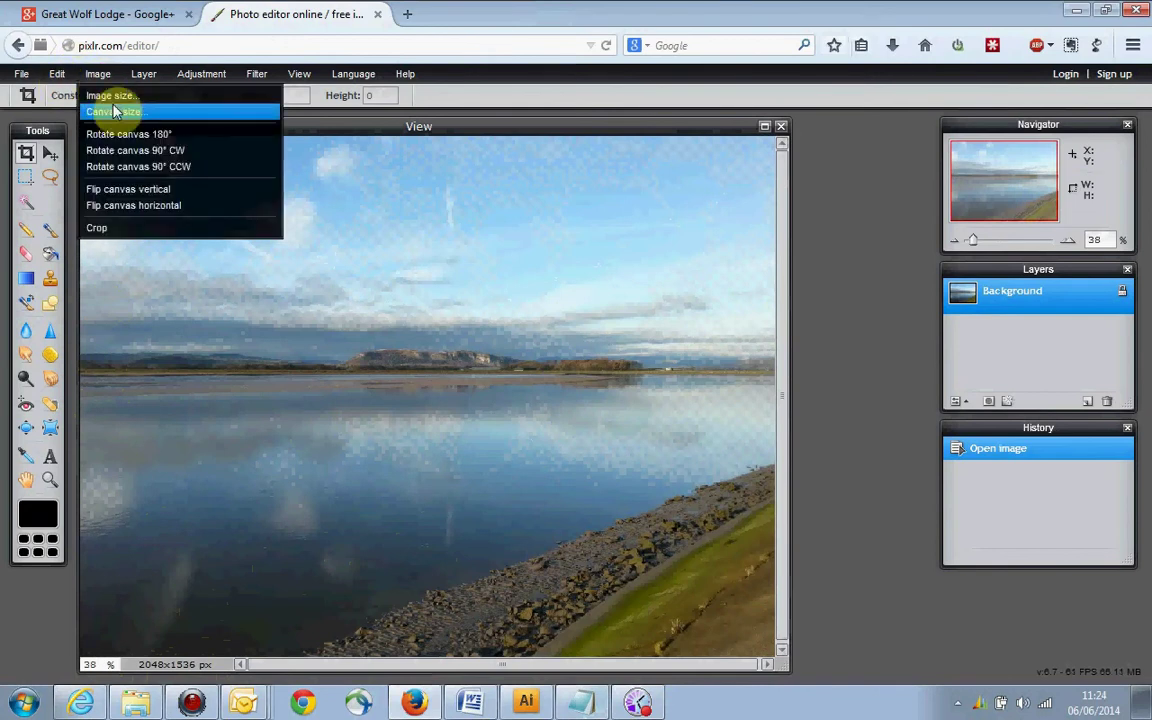
{"action": "left_click", "coordinate": [98, 96]}
{"action": "left_click_drag", "start_coordinate": [511, 342], "coordinate": [548, 342]}
{"action": "type", "text": "800"}
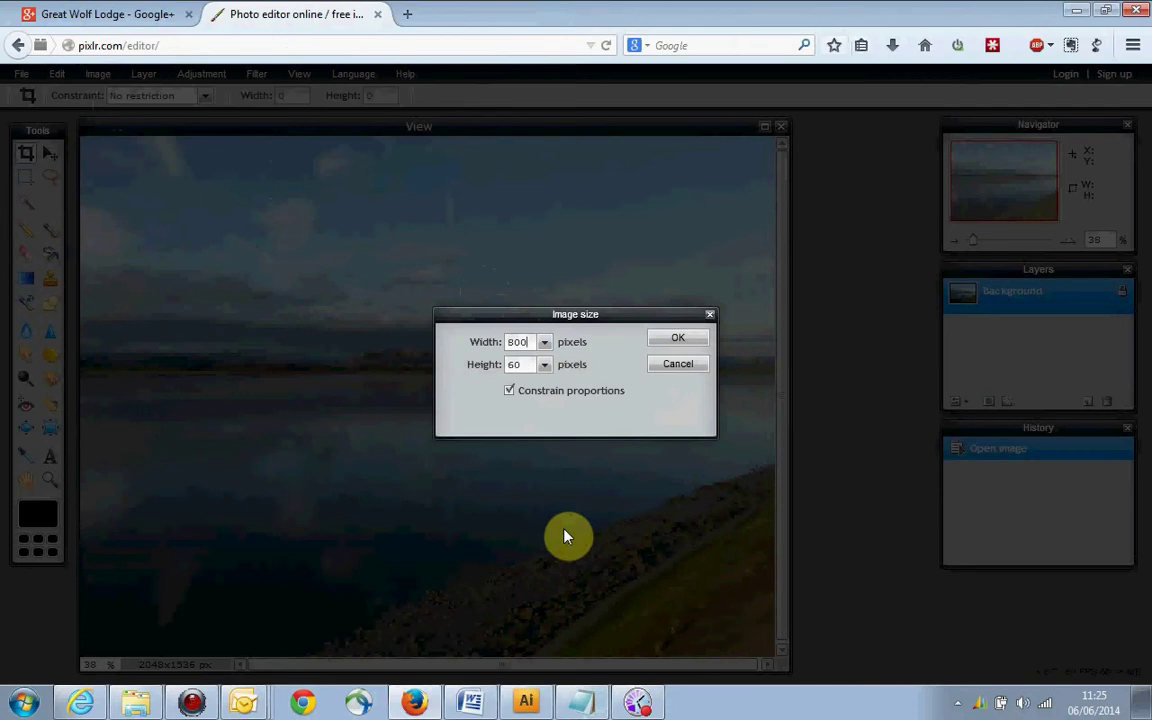
{"action": "key", "text": "Return"}
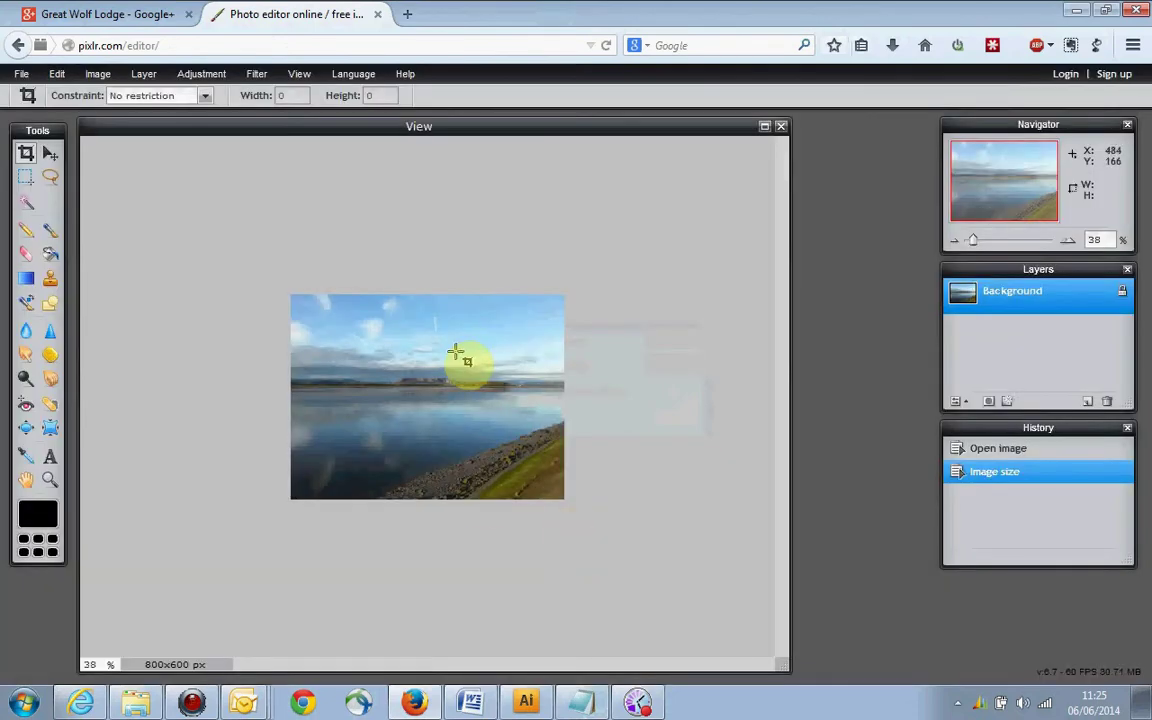
Set the view zoom to 100% and nudge the photo window into place
{"action": "left_click_drag", "start_coordinate": [100, 664], "coordinate": [40, 653]}
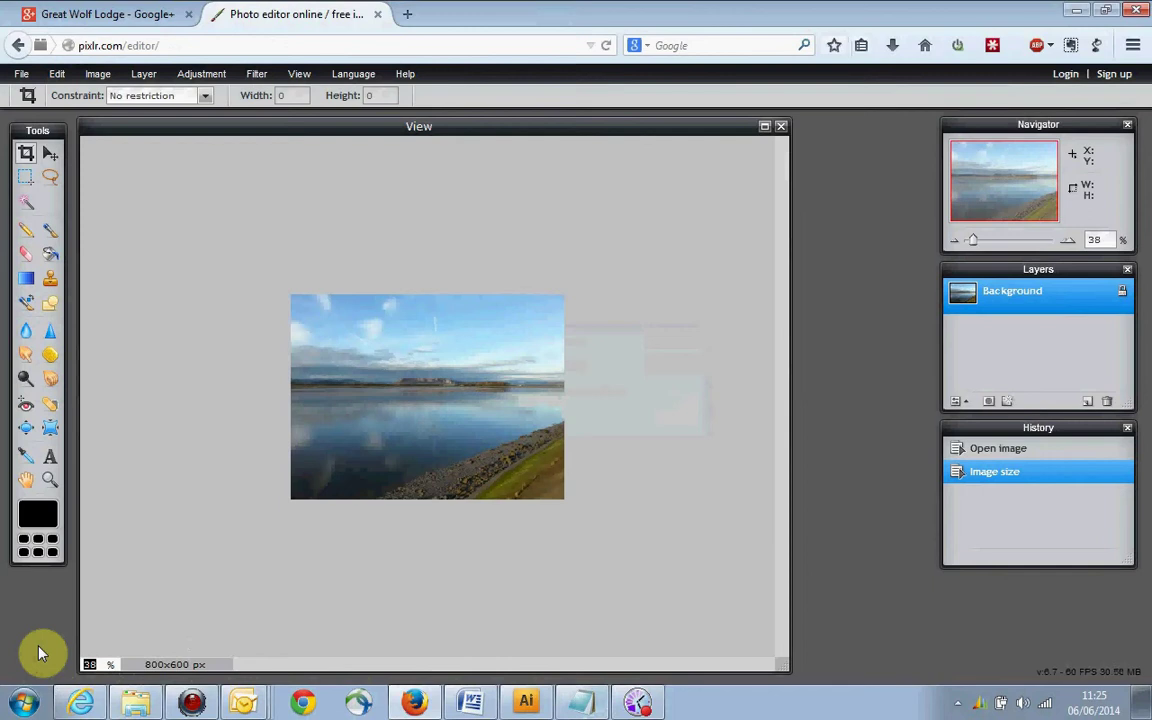
{"action": "type", "text": "100"}
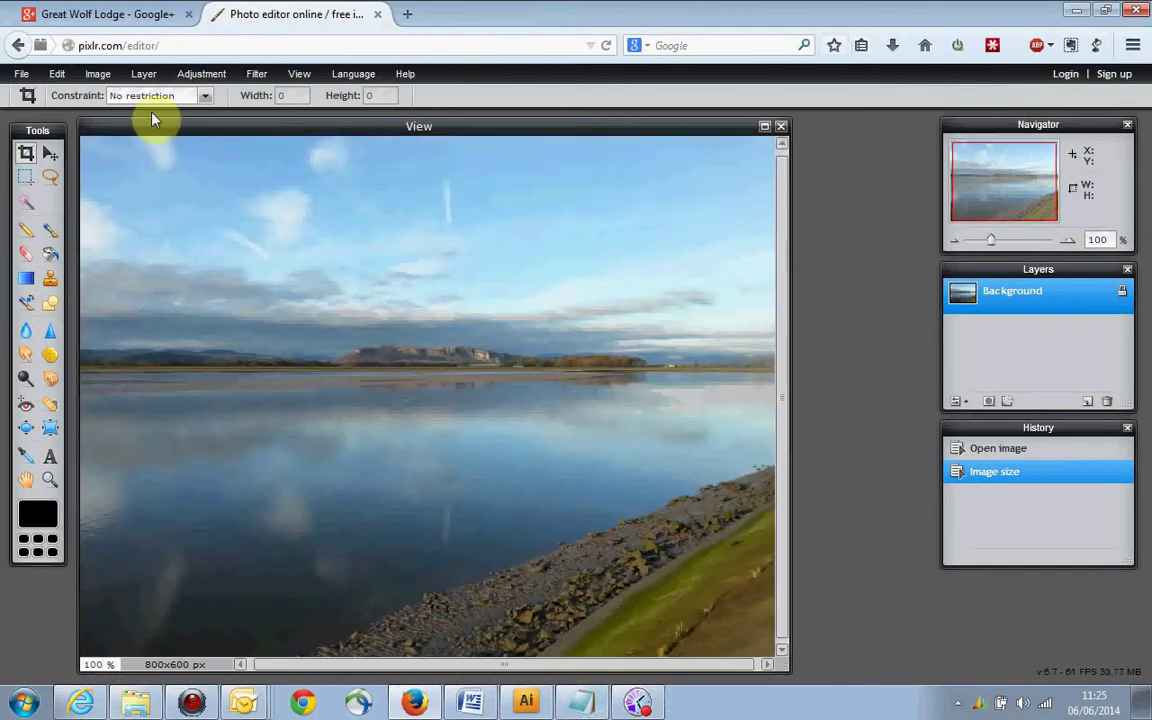
{"action": "left_click_drag", "start_coordinate": [206, 129], "coordinate": [218, 124]}
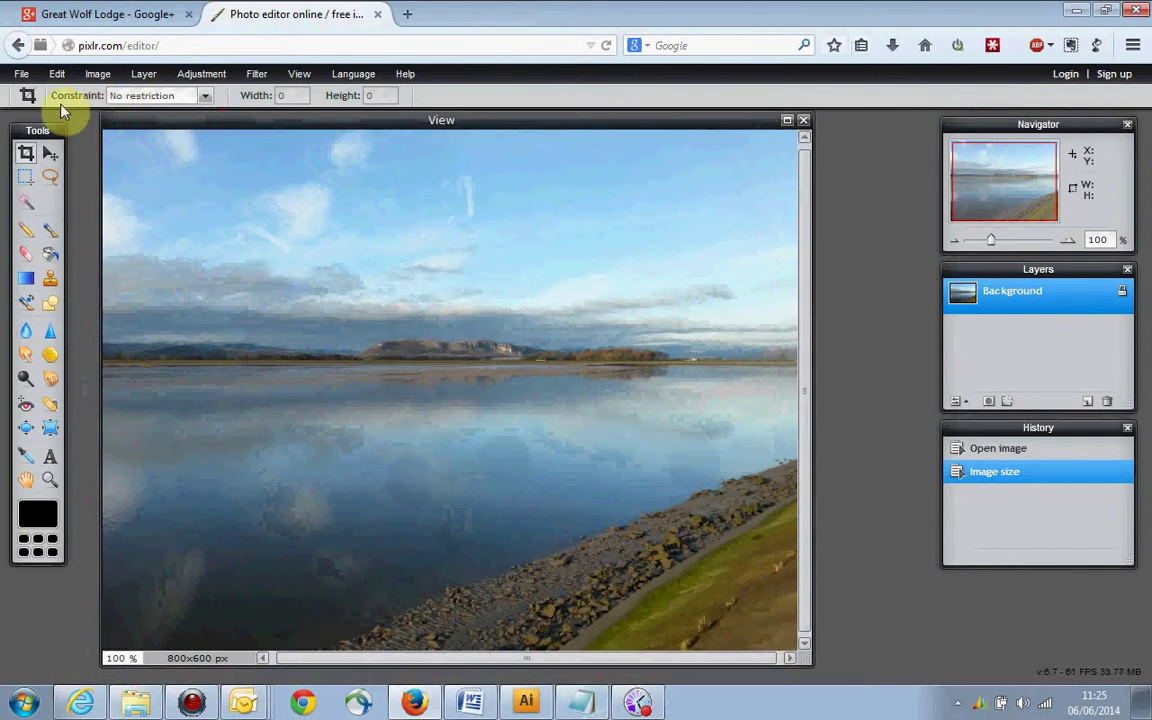
Open the Company Logo image and move its window to the right
{"action": "left_click", "coordinate": [23, 75]}
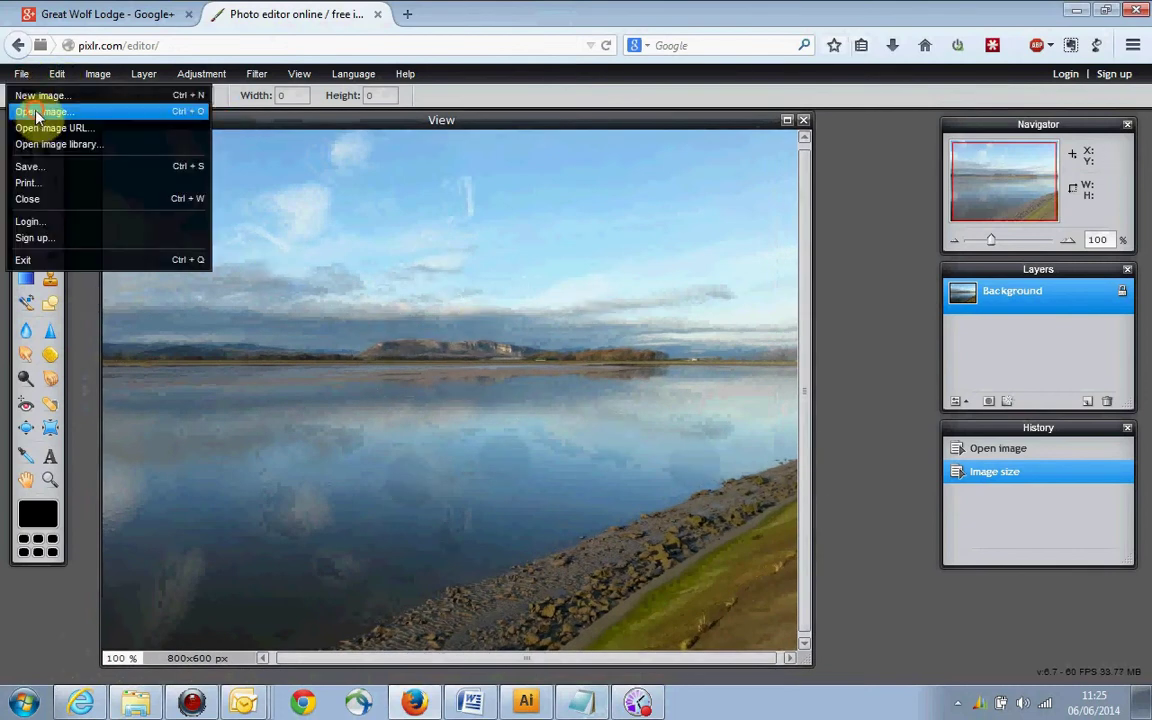
{"action": "left_click", "coordinate": [36, 113]}
{"action": "double_click", "coordinate": [300, 148]}
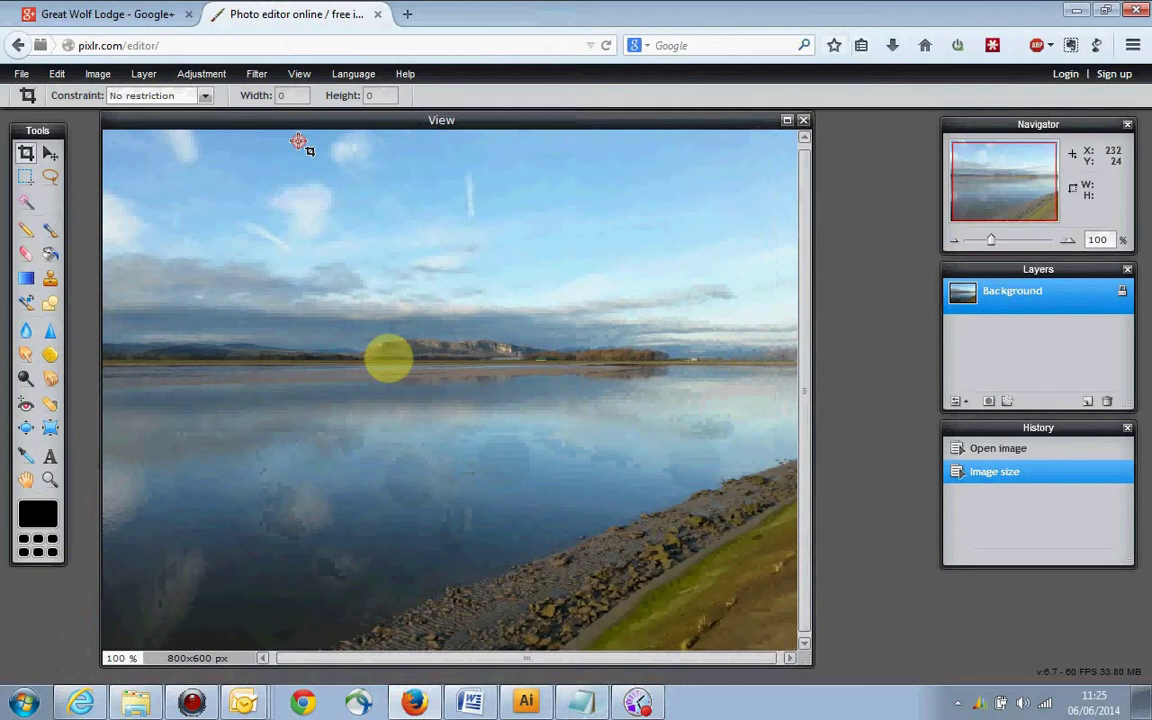
{"action": "left_click_drag", "start_coordinate": [388, 160], "coordinate": [651, 159]}
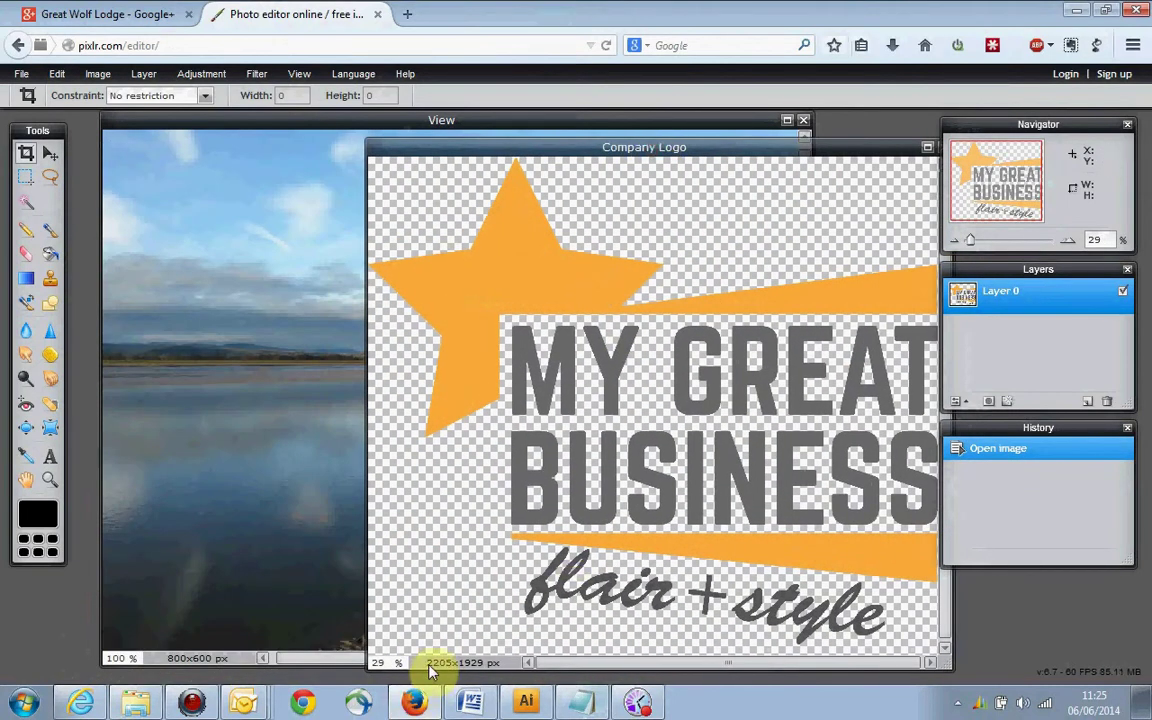
Resize the logo from 2205×1929 to 600×525 px
{"action": "left_click", "coordinate": [97, 74]}
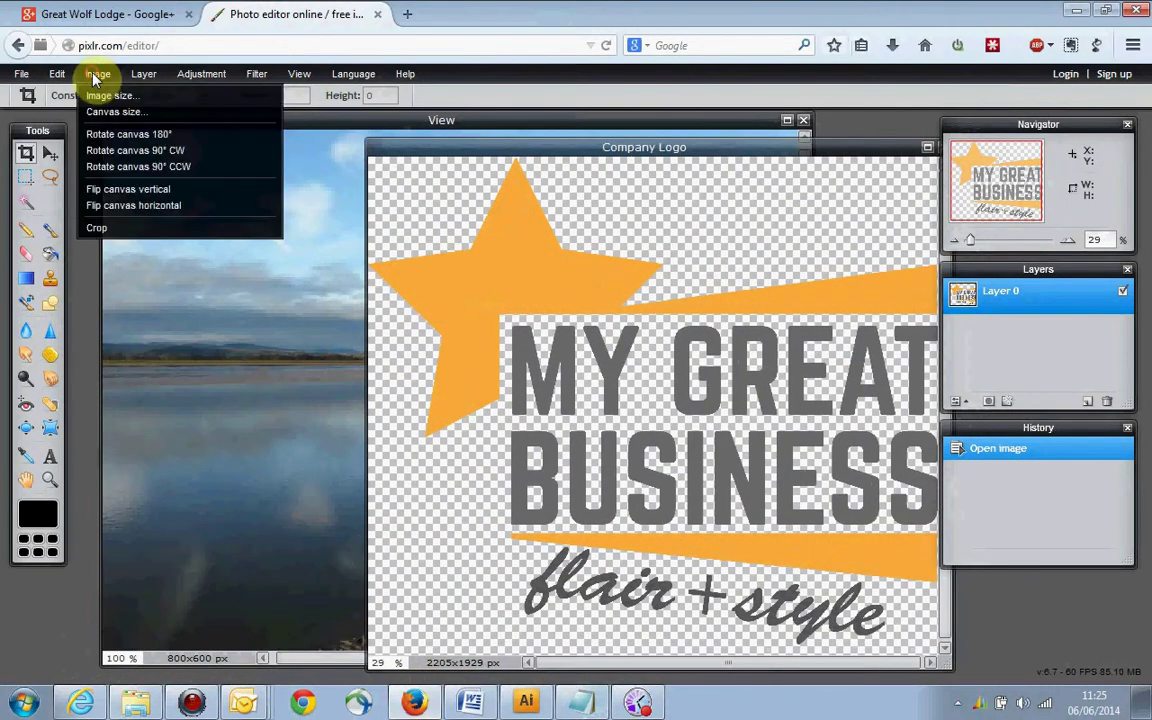
{"action": "left_click", "coordinate": [108, 94]}
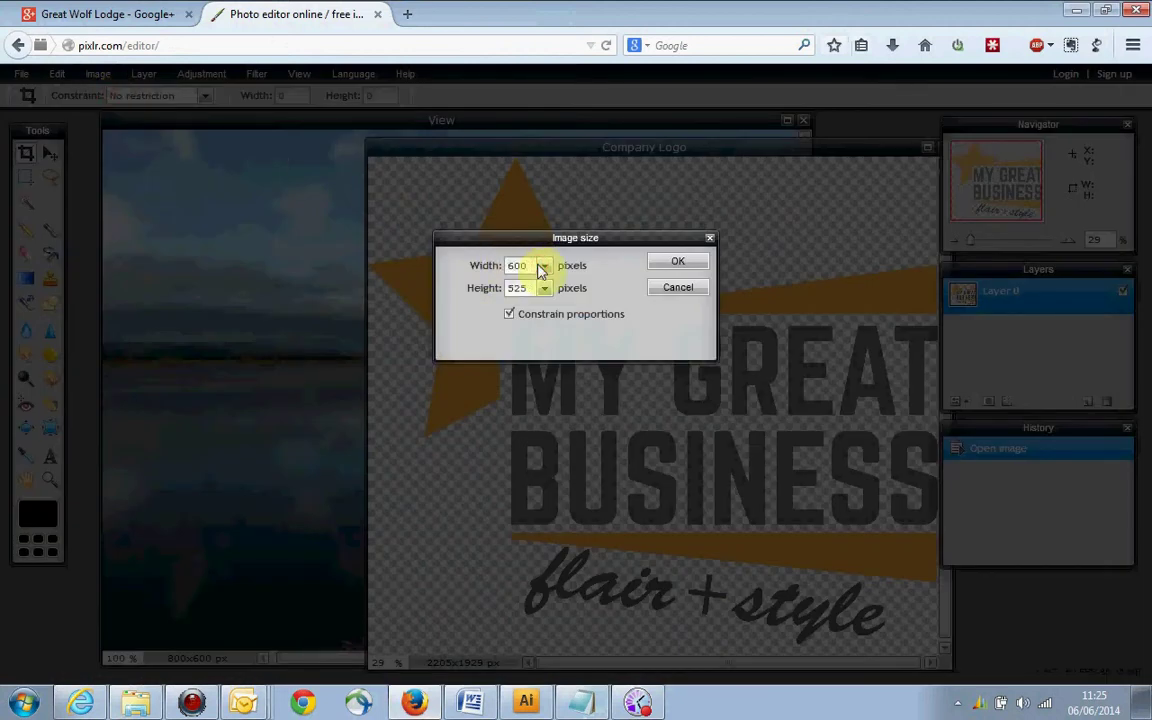
{"action": "key", "text": "Return"}
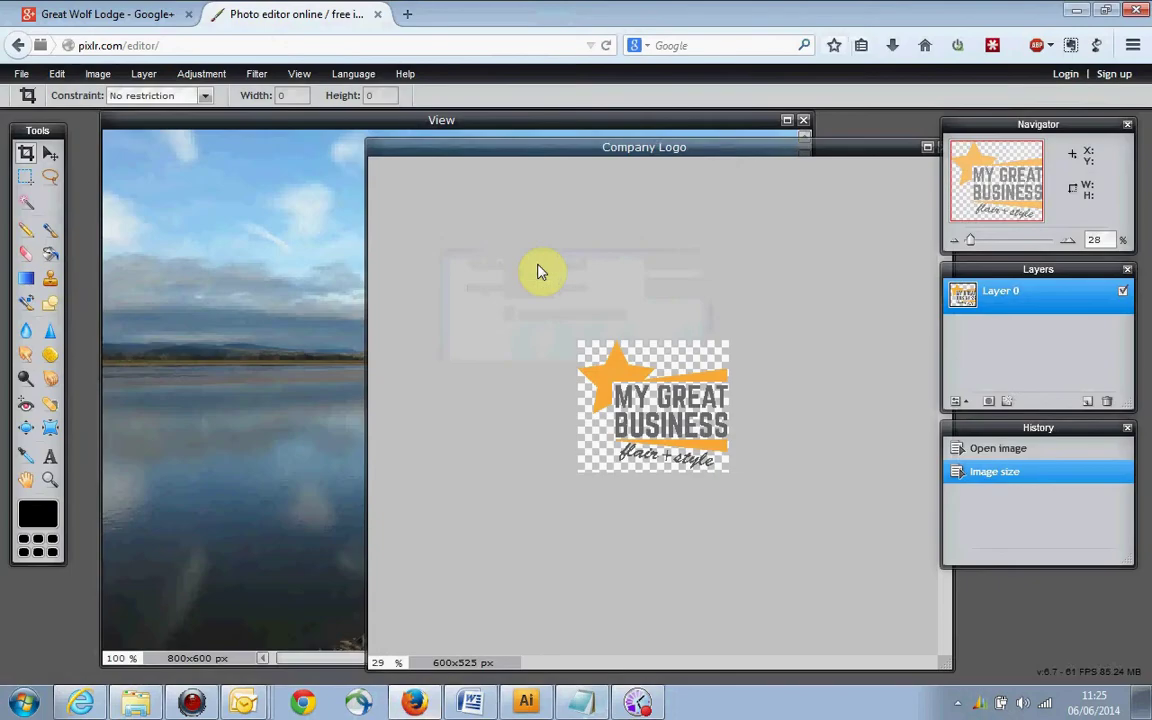
Arrange the lake photo and logo windows so both are accessible
{"action": "left_click_drag", "start_coordinate": [558, 152], "coordinate": [772, 240]}
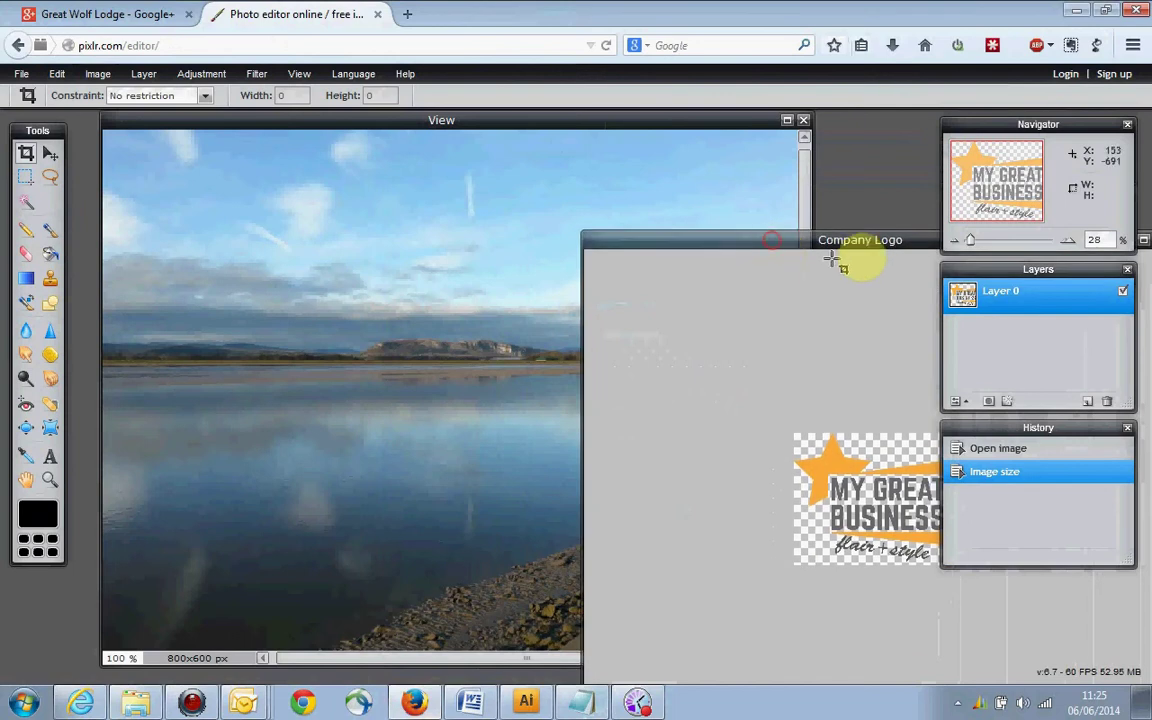
{"action": "left_click", "coordinate": [714, 121]}
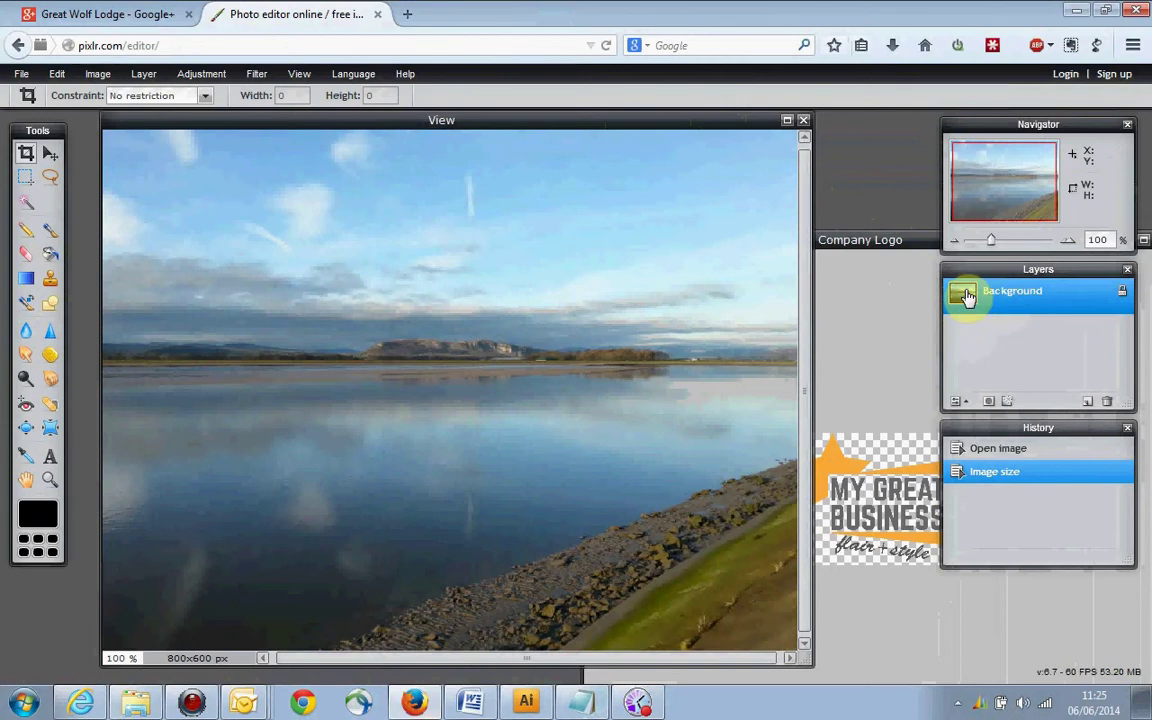
{"action": "left_click", "coordinate": [882, 247]}
{"action": "left_click_drag", "start_coordinate": [856, 247], "coordinate": [866, 289]}
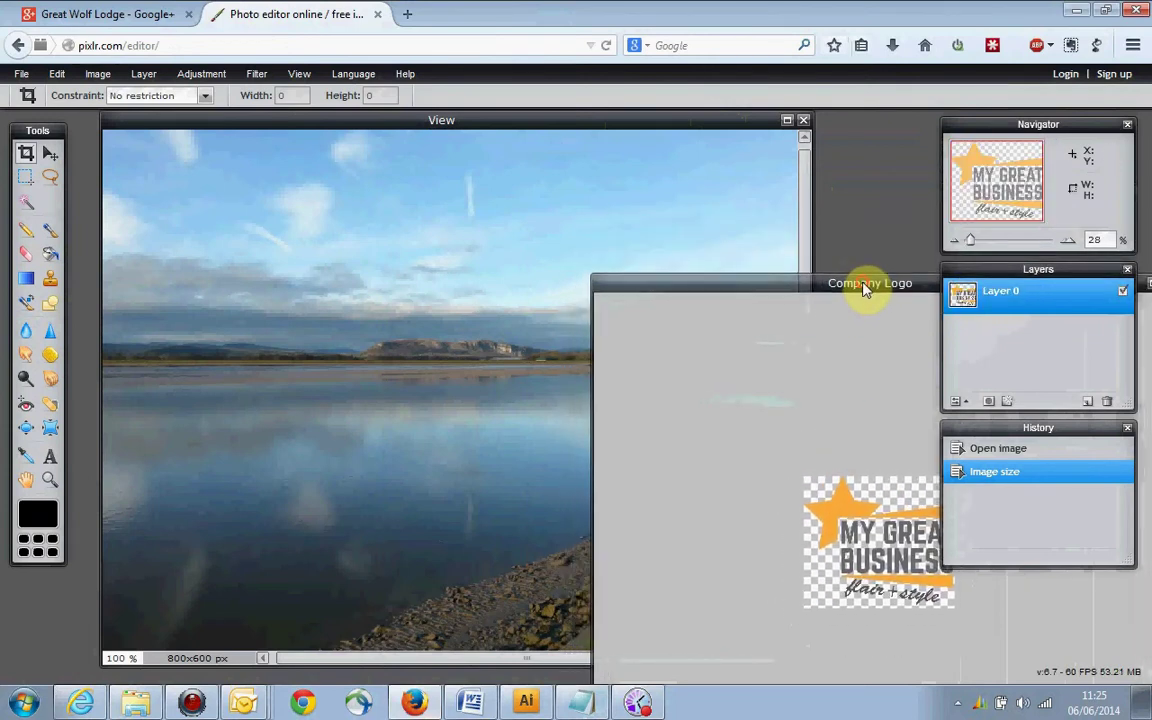
Copy the logo layer onto the lake photo as 'Layer 0 copy' and shift it right
{"action": "left_click_drag", "start_coordinate": [965, 296], "coordinate": [334, 322]}
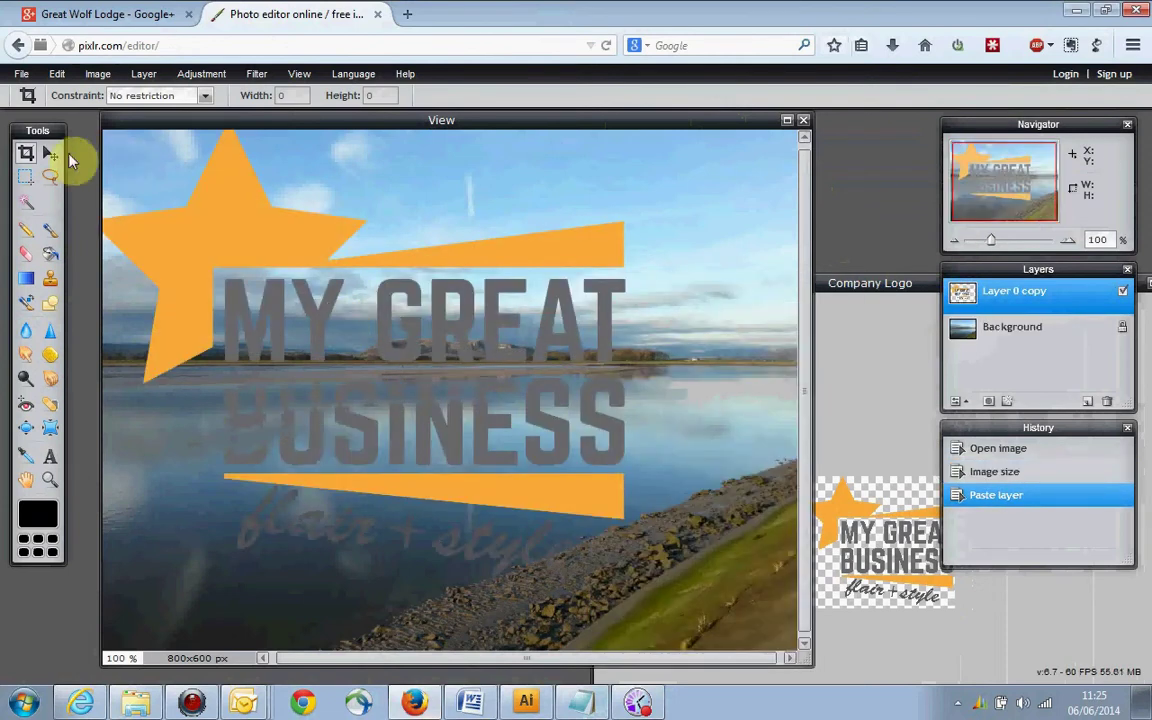
{"action": "left_click", "coordinate": [50, 153]}
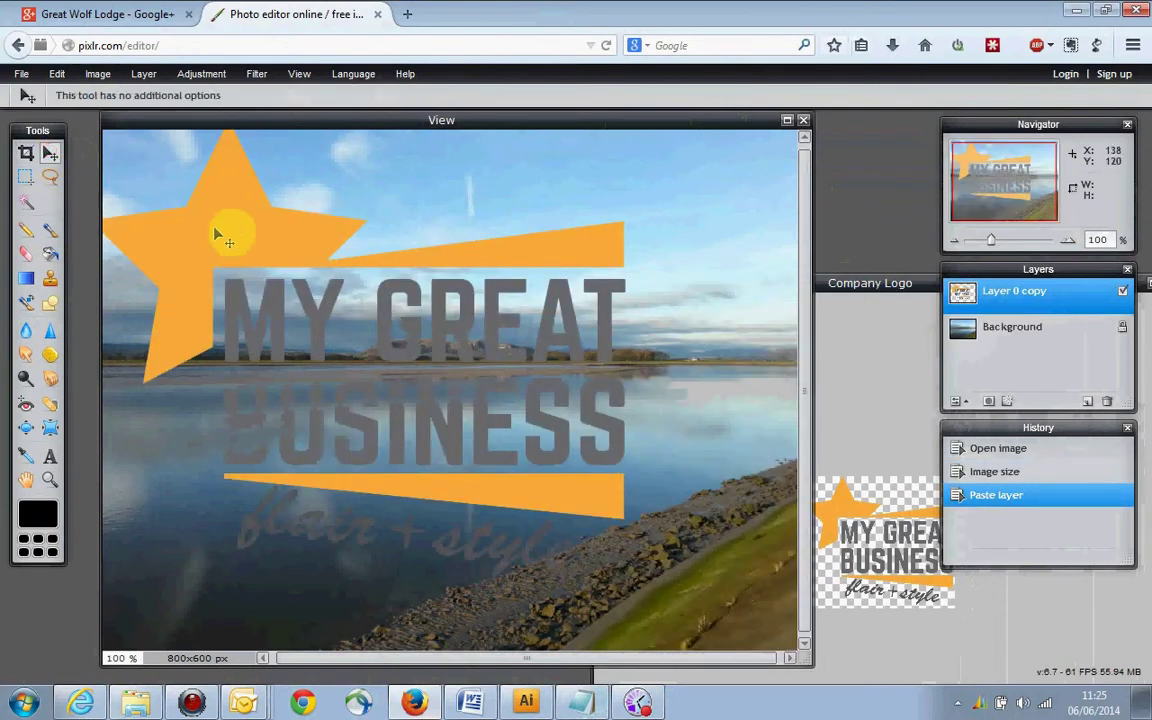
{"action": "left_click_drag", "start_coordinate": [233, 230], "coordinate": [350, 252]}
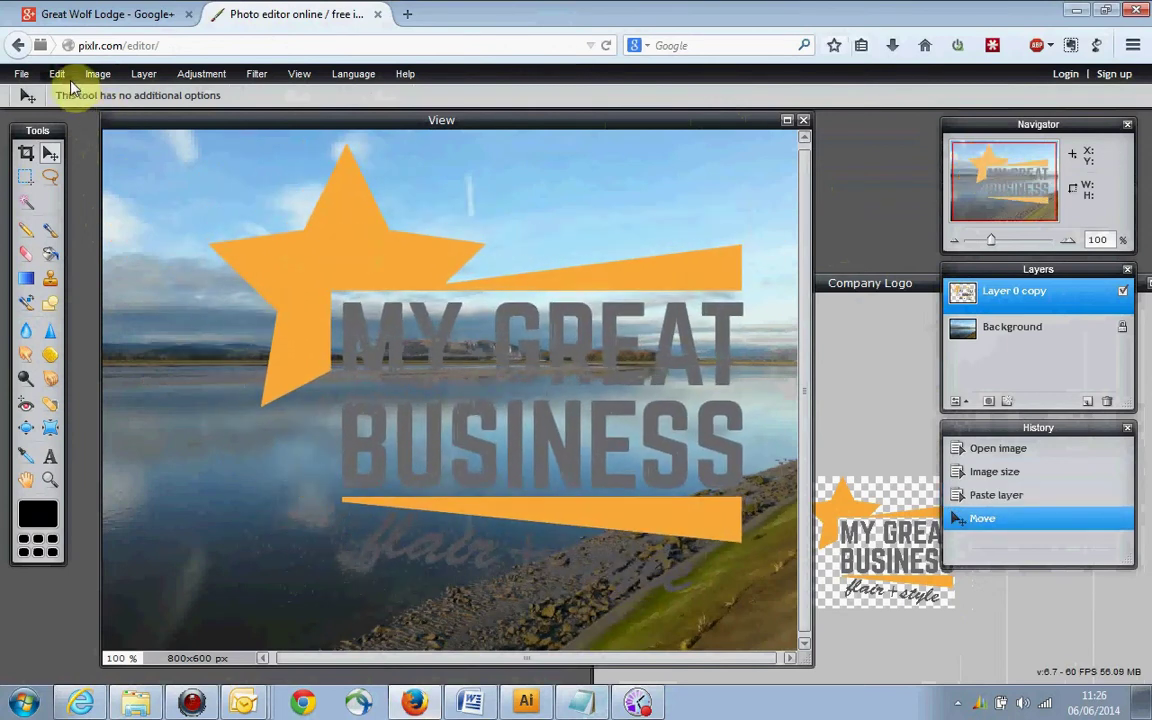
Free-transform the logo smaller and settle it in the photo's upper-right sky
{"action": "left_click", "coordinate": [58, 78]}
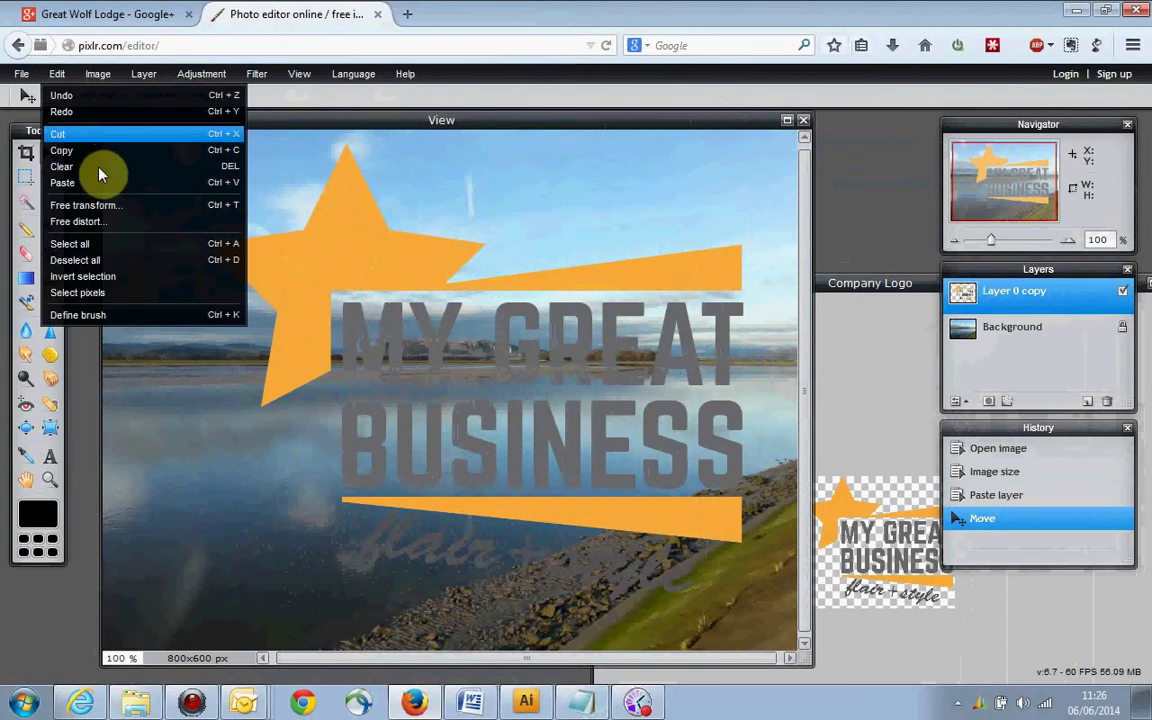
{"action": "left_click", "coordinate": [114, 209]}
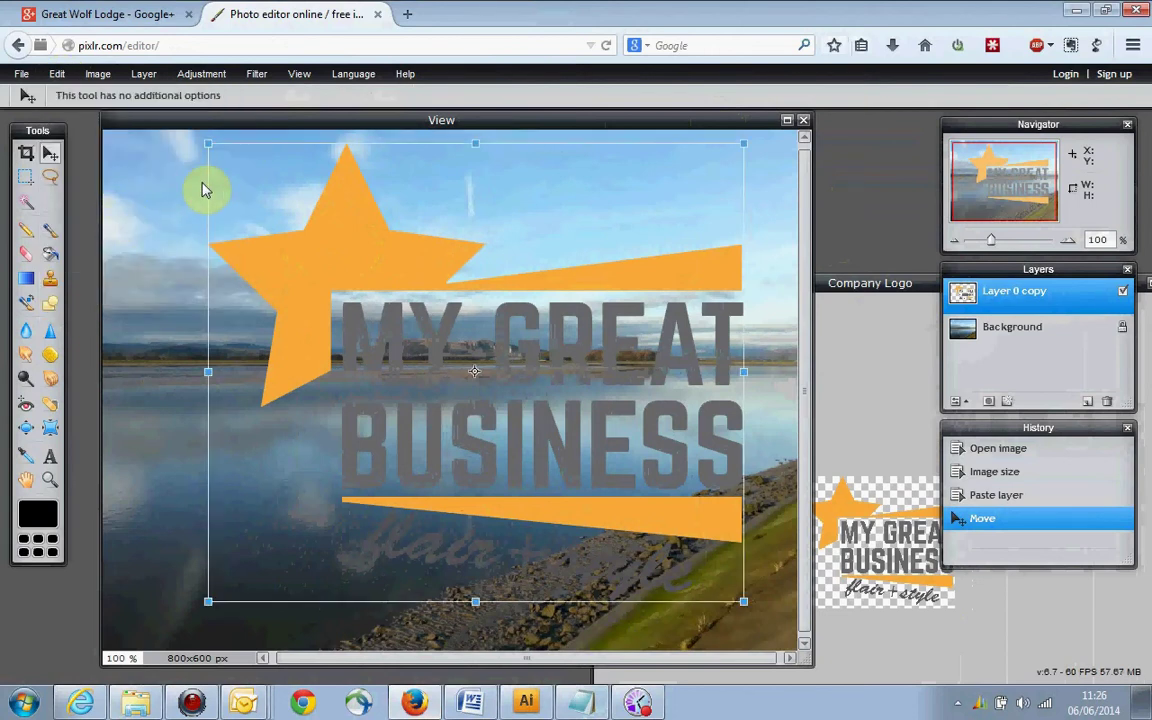
{"action": "left_click_drag", "start_coordinate": [205, 143], "coordinate": [336, 297]}
{"action": "left_click_drag", "start_coordinate": [401, 337], "coordinate": [633, 183]}
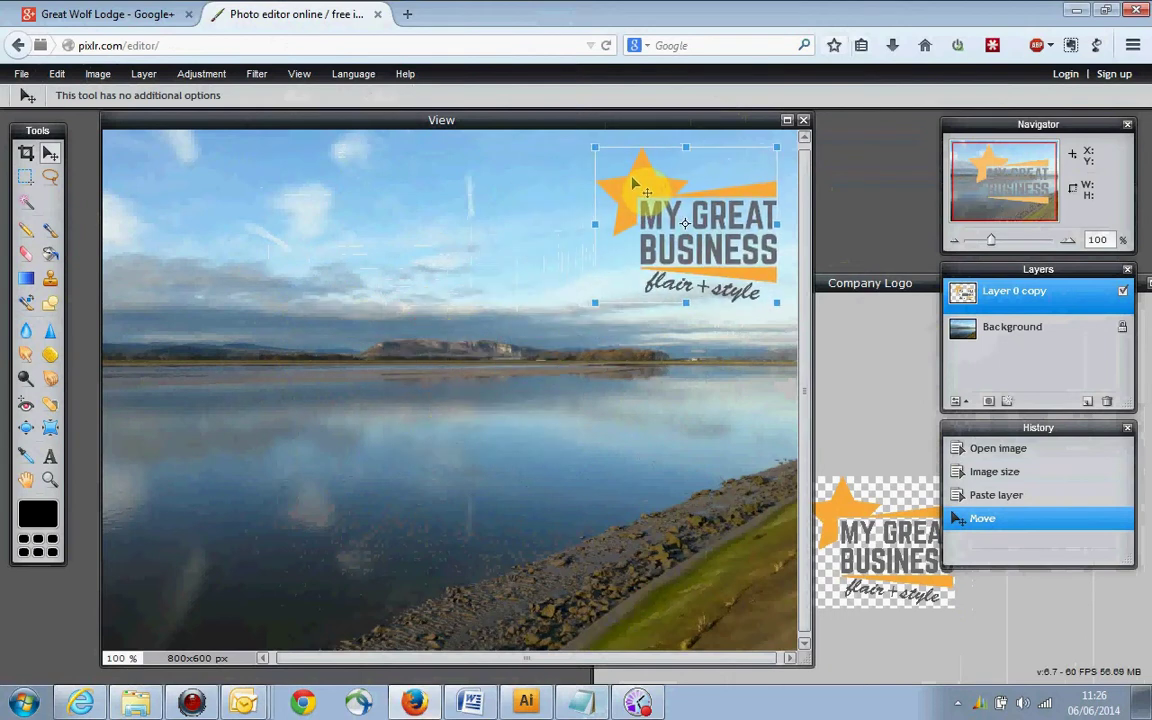
{"action": "left_click_drag", "start_coordinate": [595, 302], "coordinate": [590, 305]}
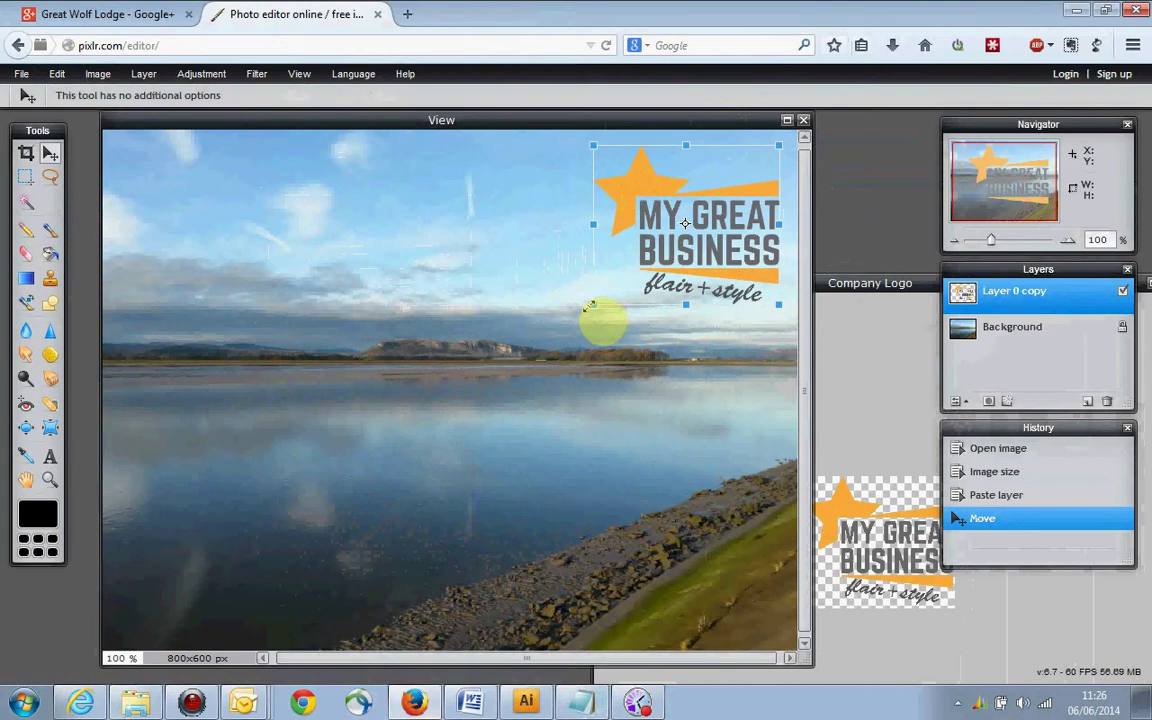
{"action": "left_click_drag", "start_coordinate": [598, 188], "coordinate": [633, 196]}
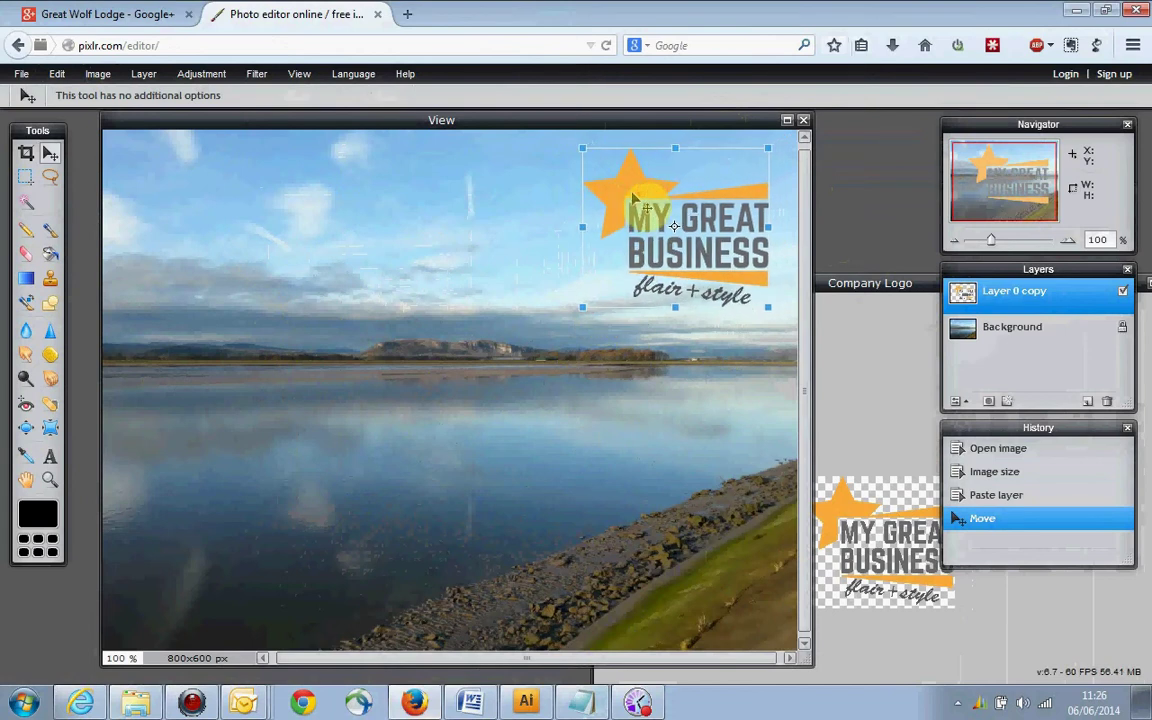
{"action": "key", "text": "Return"}
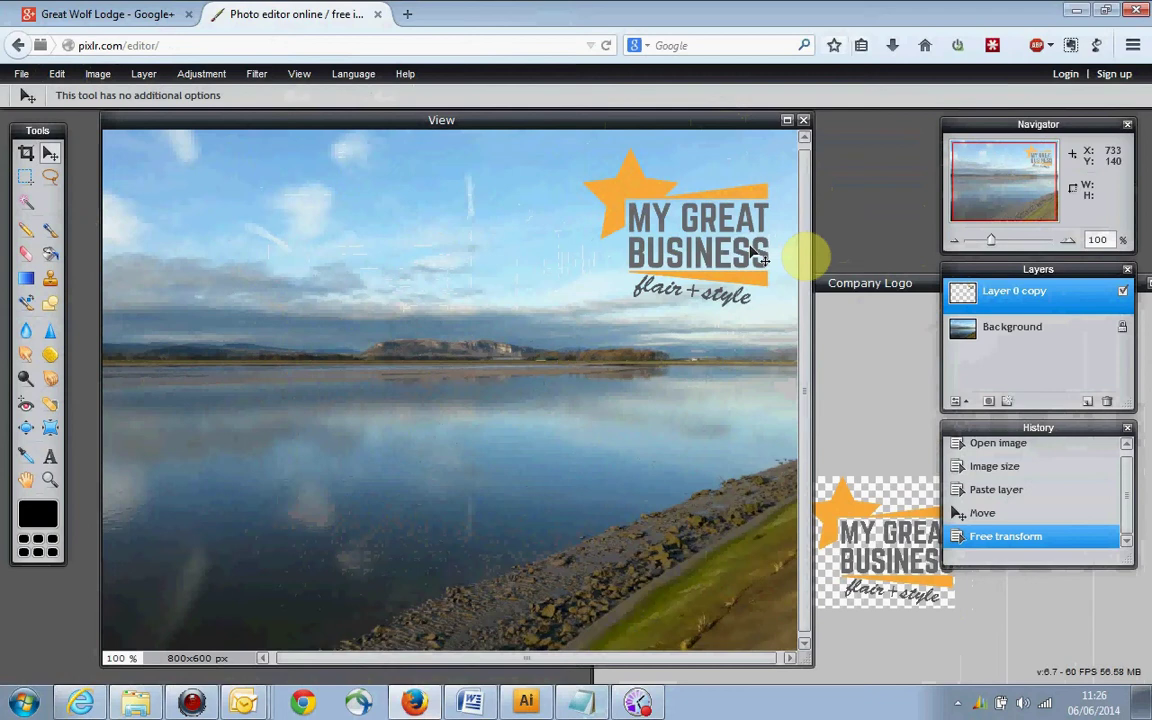
Rename the 'Layer 0 copy' layer to 'logo'
{"action": "left_click", "coordinate": [966, 338]}
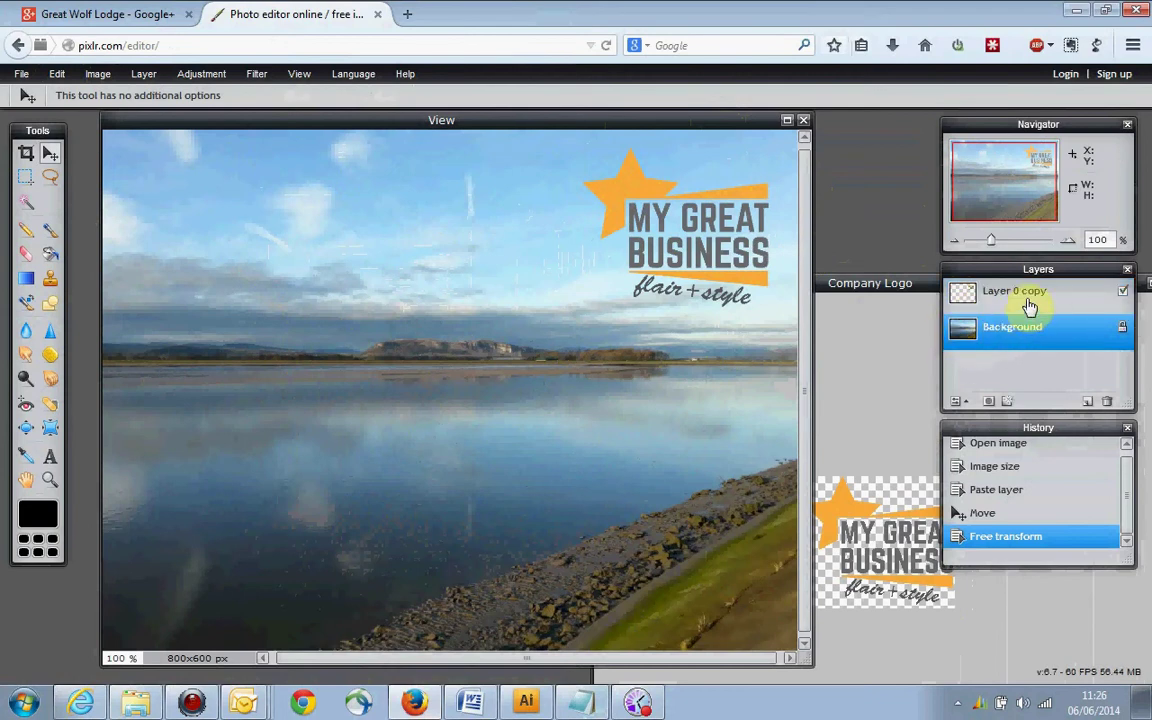
{"action": "left_click", "coordinate": [1003, 302]}
{"action": "double_click", "coordinate": [1000, 294]}
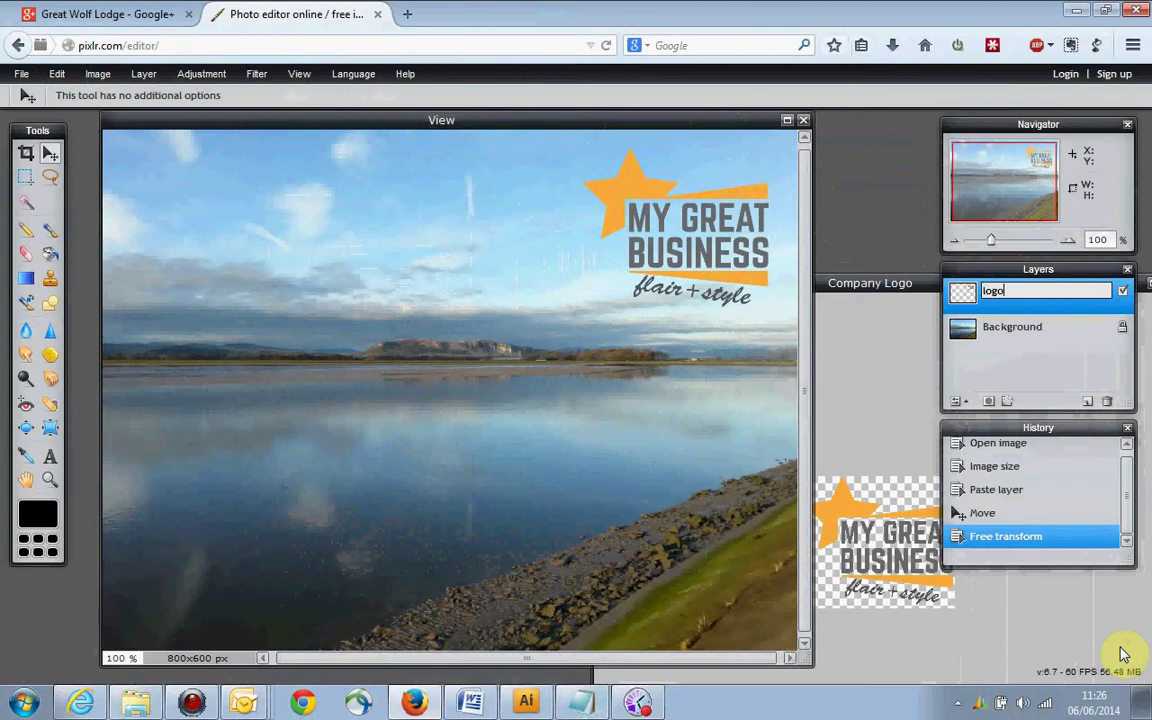
{"action": "left_click", "coordinate": [997, 328]}
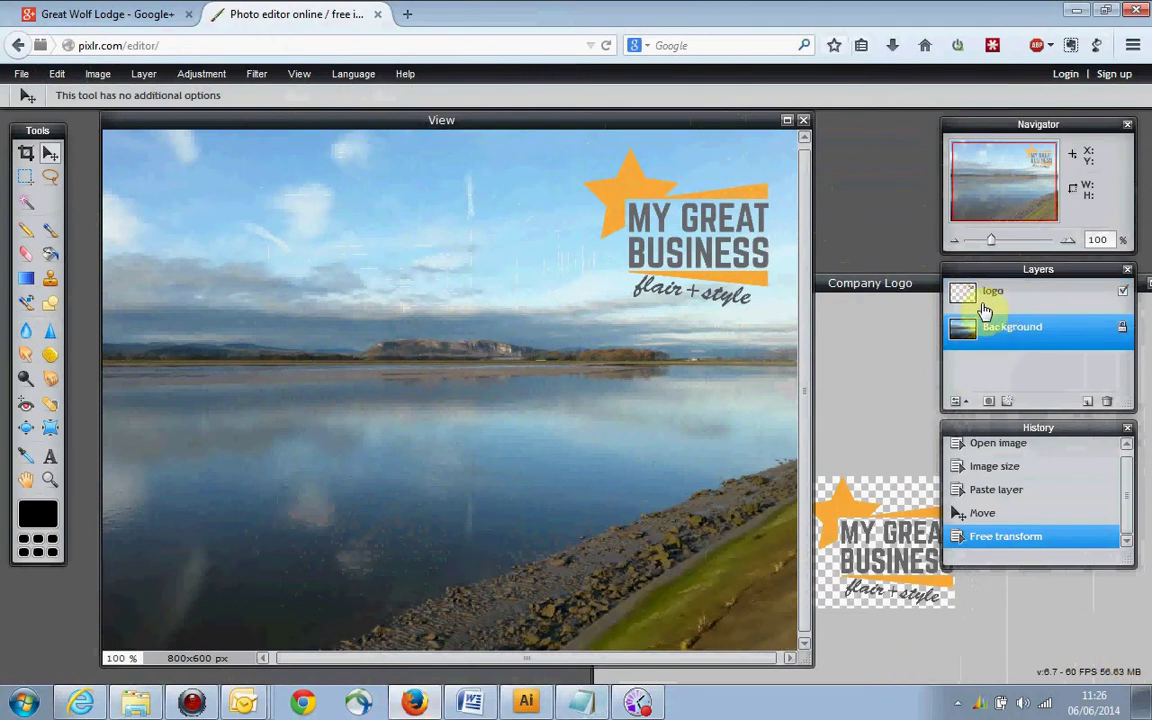
Toggle the logo layer's visibility, leaving it visible and selected
{"action": "left_click", "coordinate": [1125, 293]}
{"action": "left_click", "coordinate": [1125, 293]}
{"action": "left_click", "coordinate": [1125, 293]}
{"action": "left_click", "coordinate": [1125, 293]}
{"action": "left_click", "coordinate": [997, 305]}
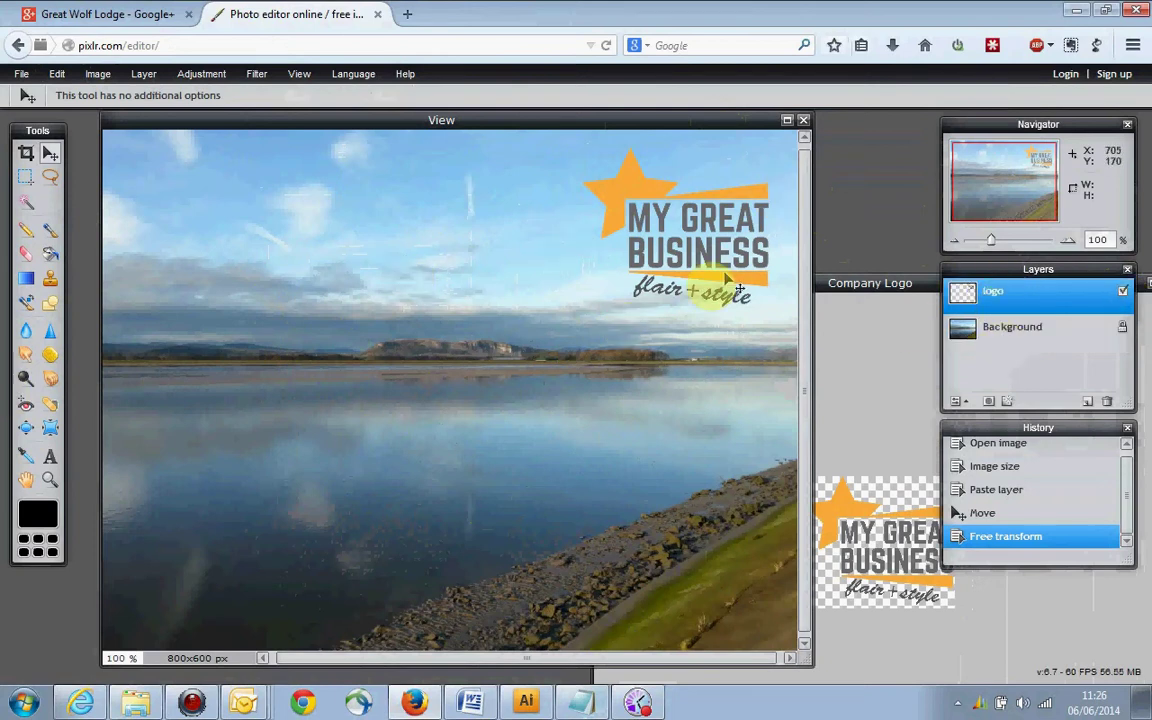
Paste 'Happy Summer Days!' into a new text box on the lake and move the Text dialog aside
{"action": "left_click", "coordinate": [50, 458]}
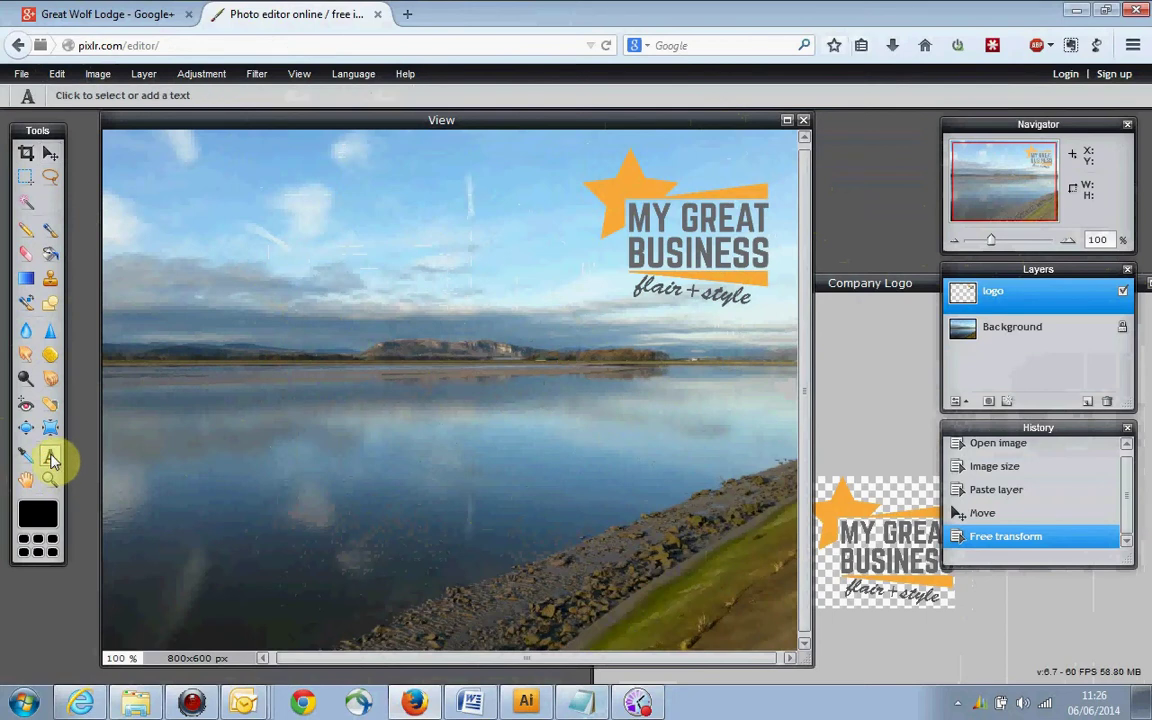
{"action": "left_click", "coordinate": [205, 464]}
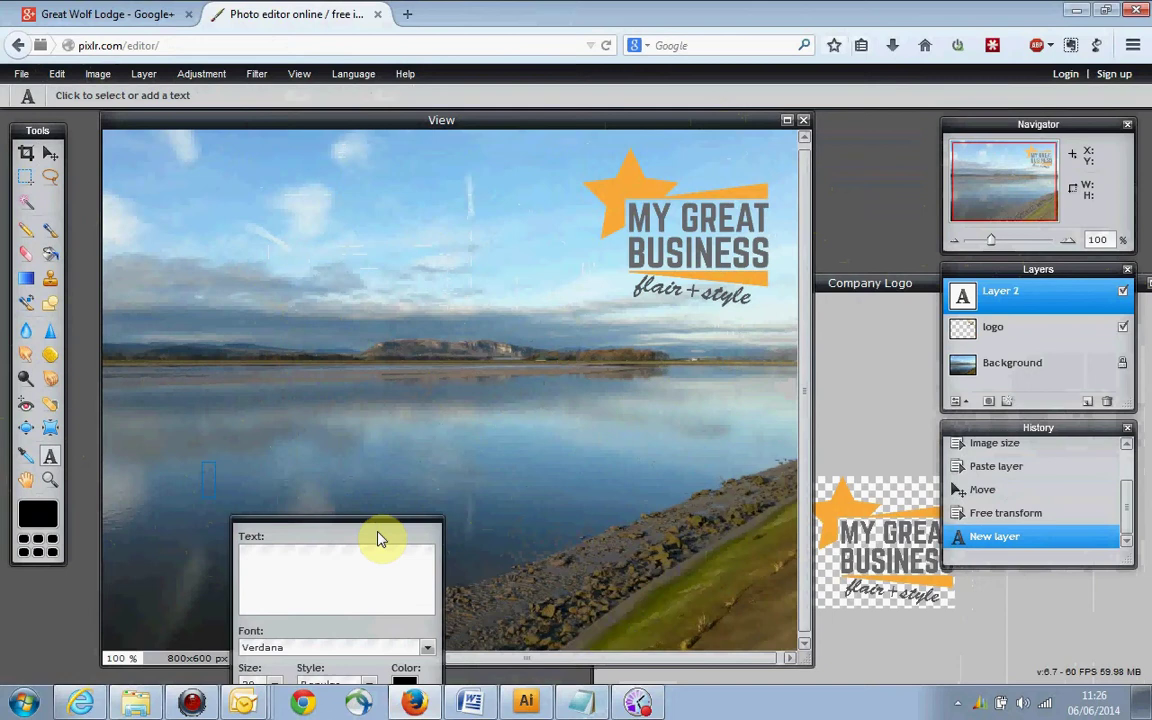
{"action": "type", "text": "Happy Summer Days!"}
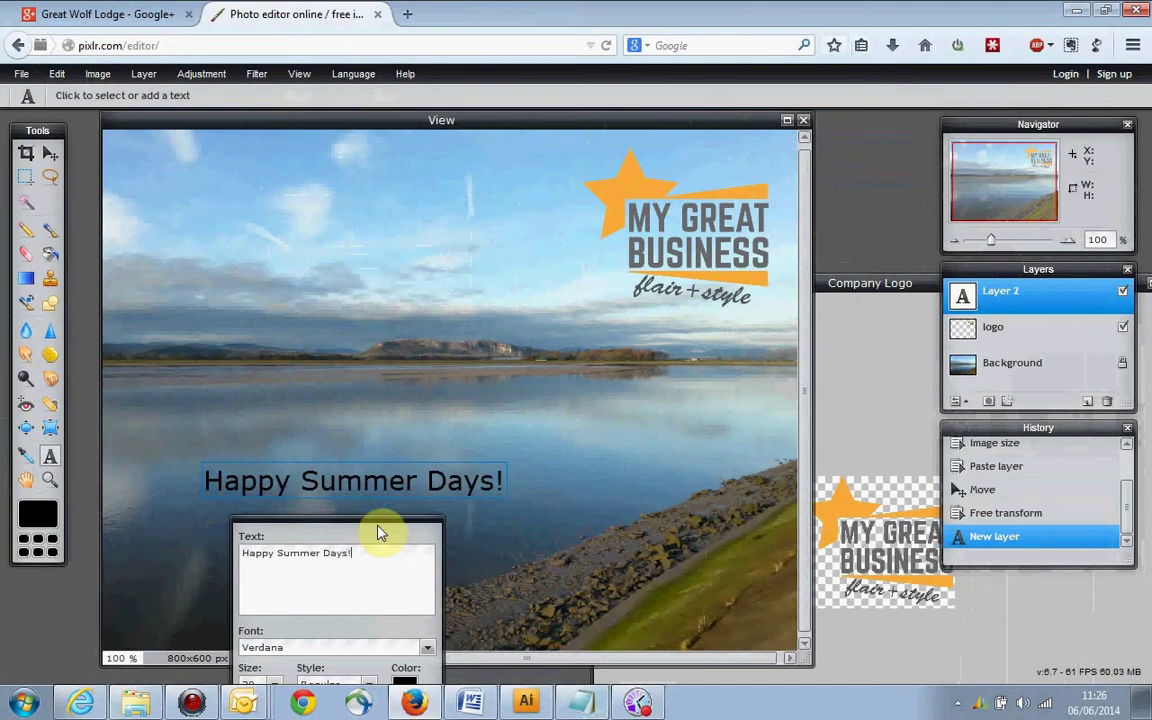
{"action": "left_click_drag", "start_coordinate": [383, 527], "coordinate": [271, 144]}
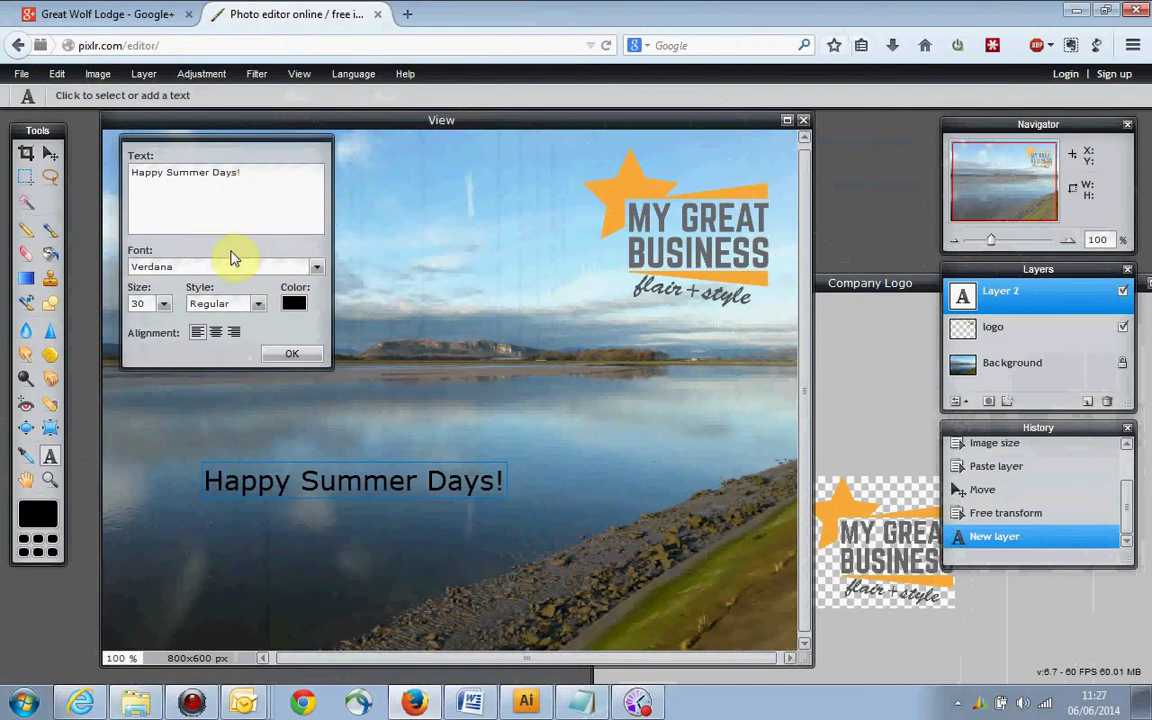
Change the text's font to Eras Bold ITC
{"action": "left_click", "coordinate": [308, 266]}
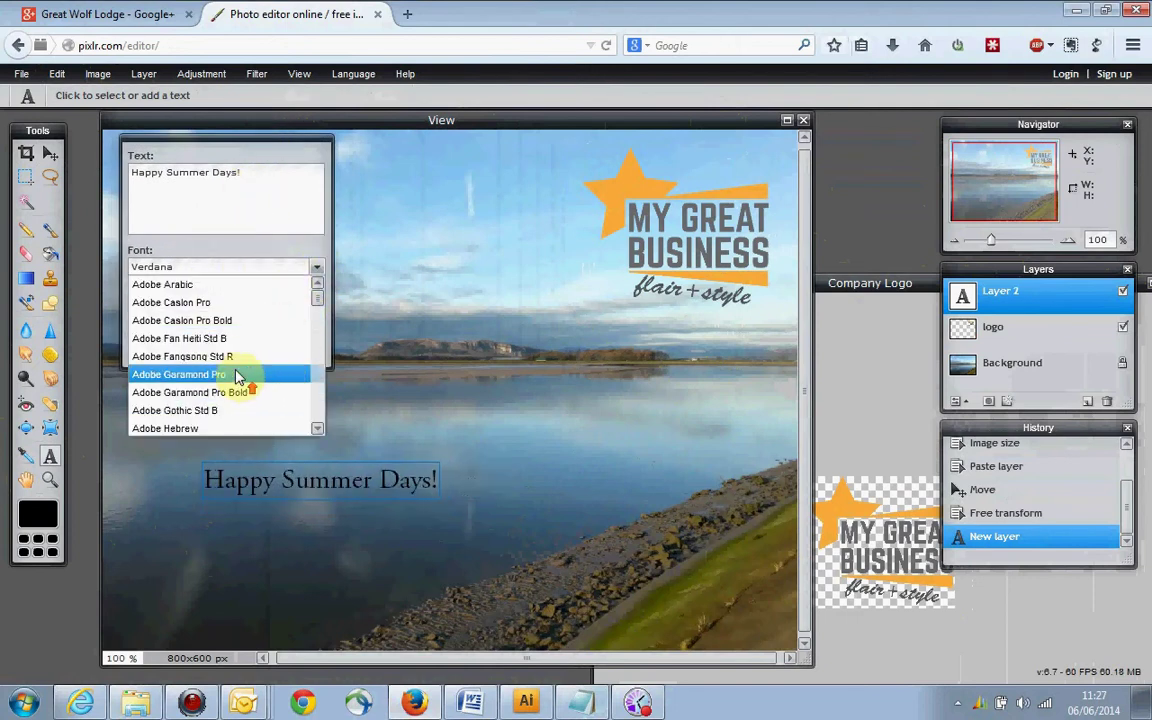
{"action": "scroll", "coordinate": [233, 347], "scroll_direction": "down", "scroll_amount": 15}
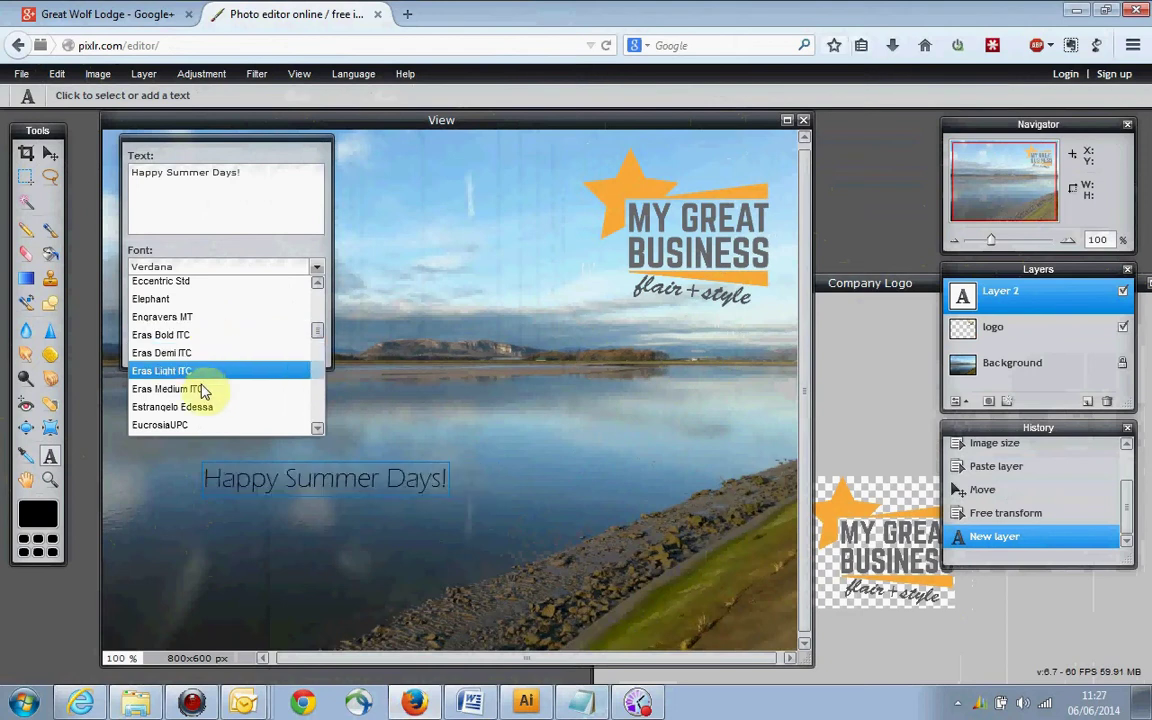
{"action": "left_click", "coordinate": [185, 335]}
Set the text size to 55 and move it toward the photo's bottom
{"action": "left_click", "coordinate": [163, 303]}
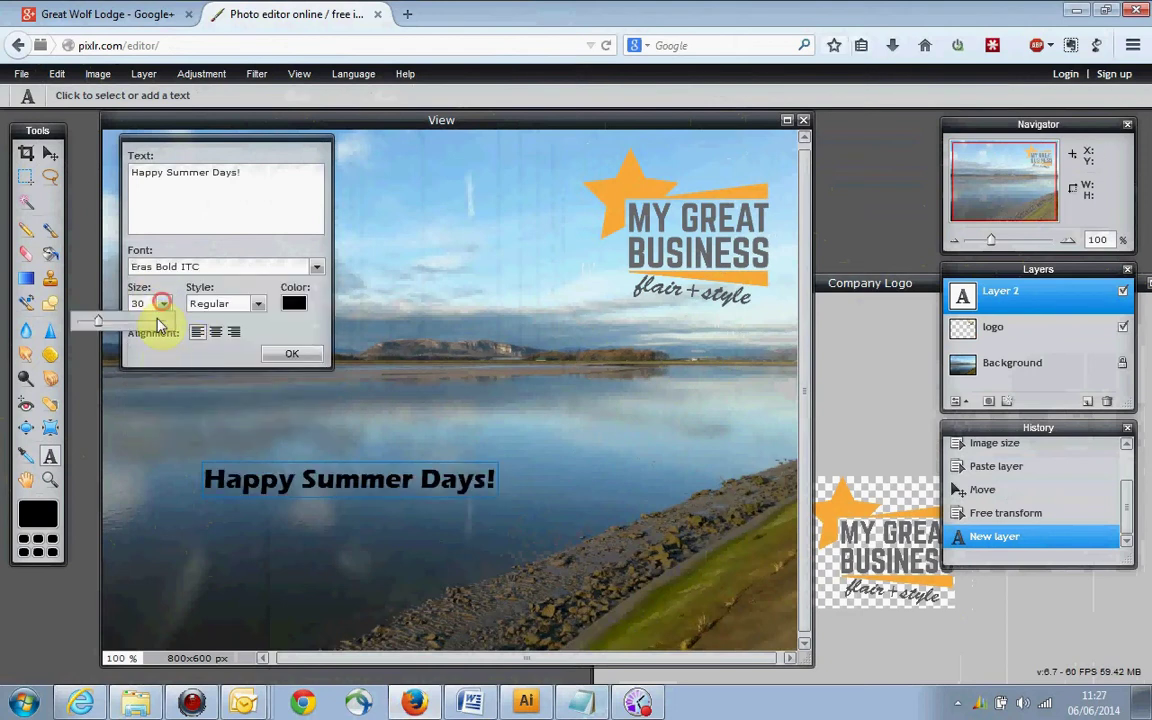
{"action": "left_click_drag", "start_coordinate": [105, 331], "coordinate": [120, 332]}
{"action": "left_click_drag", "start_coordinate": [393, 430], "coordinate": [378, 512]}
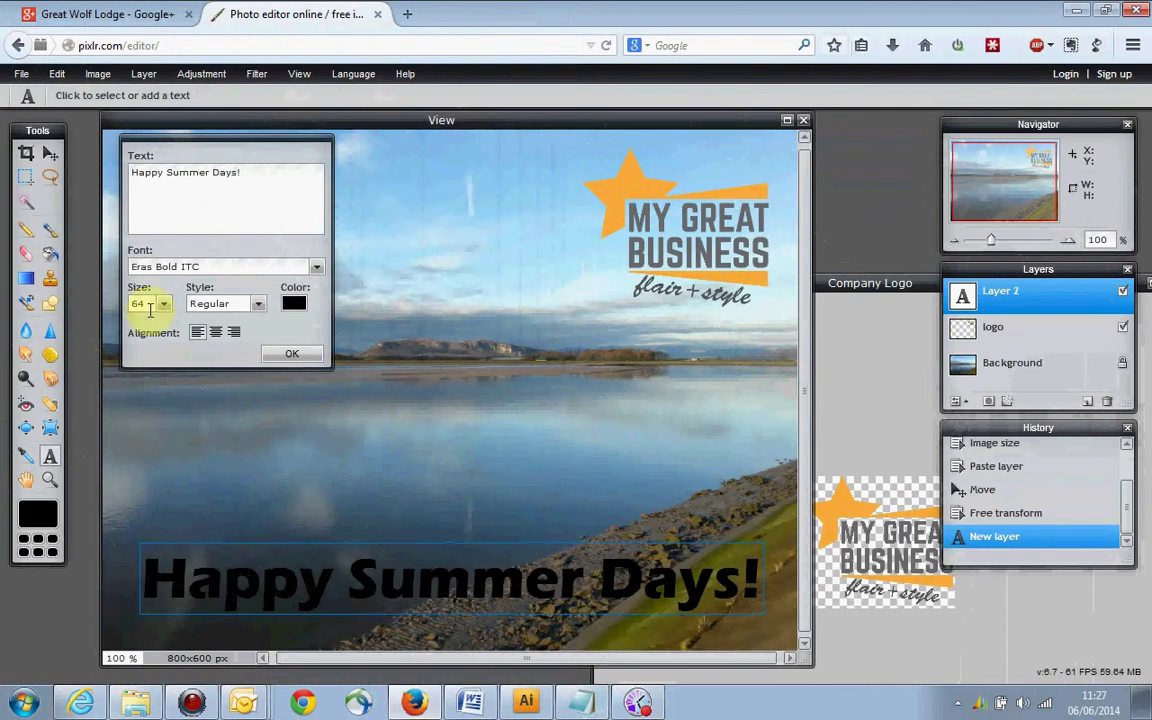
{"action": "type", "text": "55"}
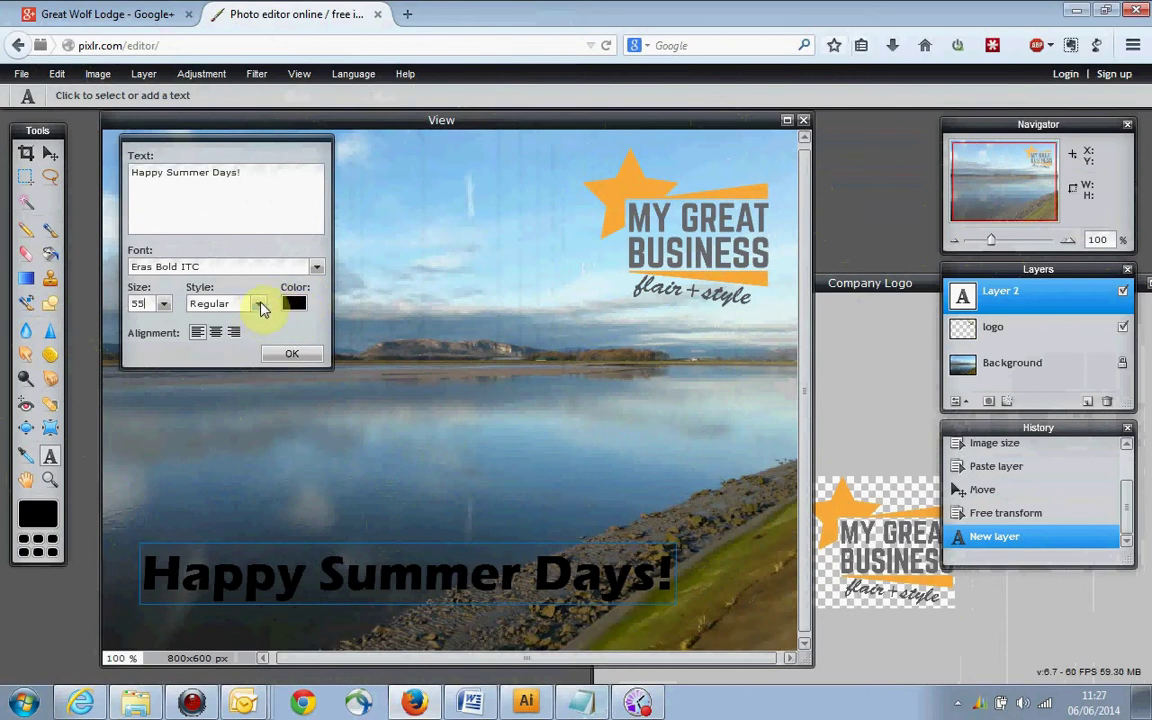
{"action": "left_click", "coordinate": [294, 305]}
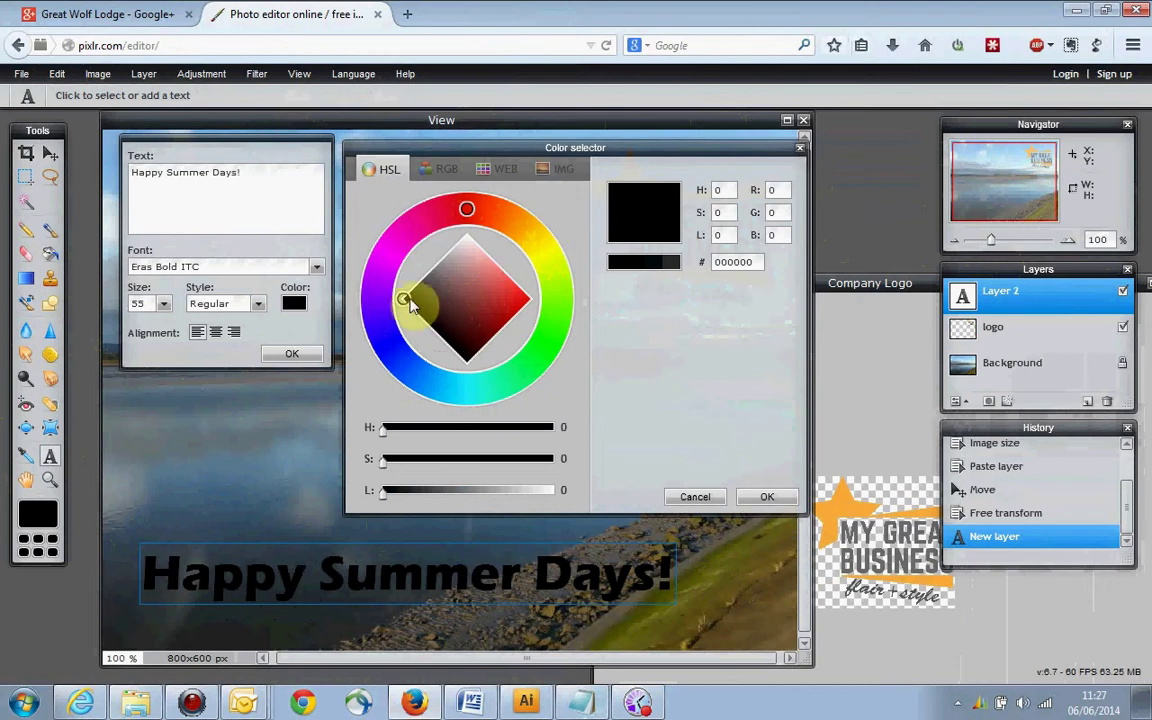
Sample the logo star's orange (faad41) with the eyedropper as the 'Happy Summer Days!' text colour
{"action": "left_click_drag", "start_coordinate": [467, 210], "coordinate": [585, 238]}
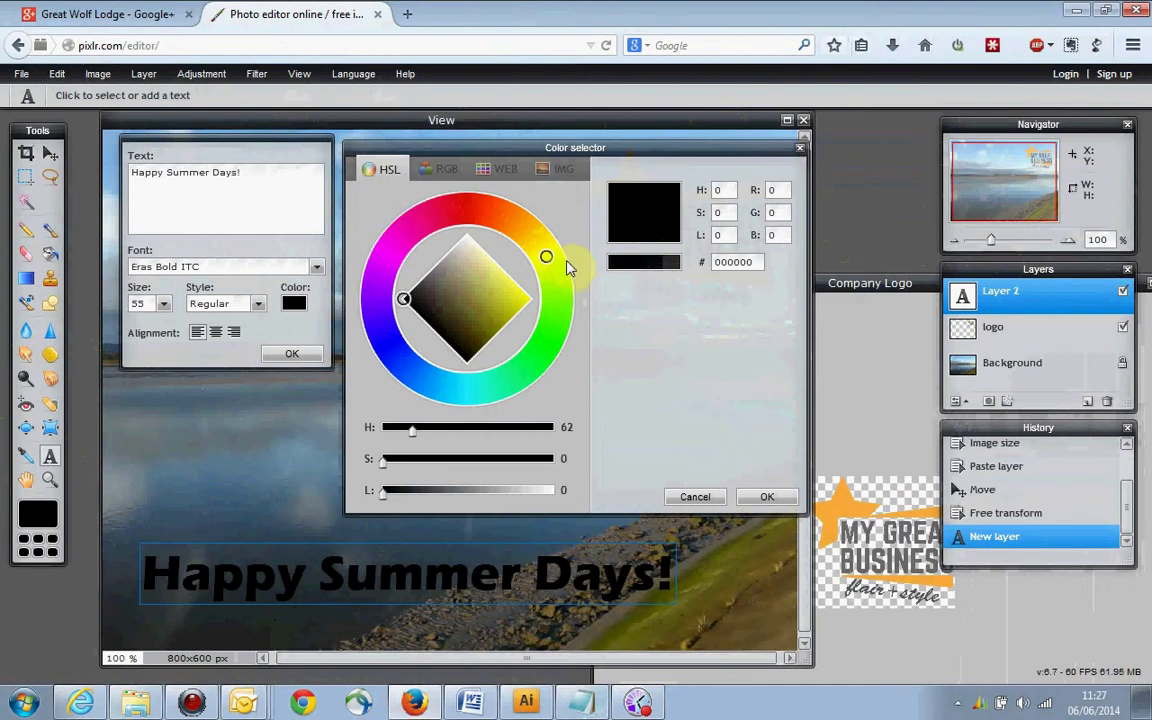
{"action": "left_click", "coordinate": [415, 310]}
{"action": "left_click_drag", "start_coordinate": [407, 304], "coordinate": [530, 302]}
{"action": "left_click_drag", "start_coordinate": [613, 163], "coordinate": [968, 155]}
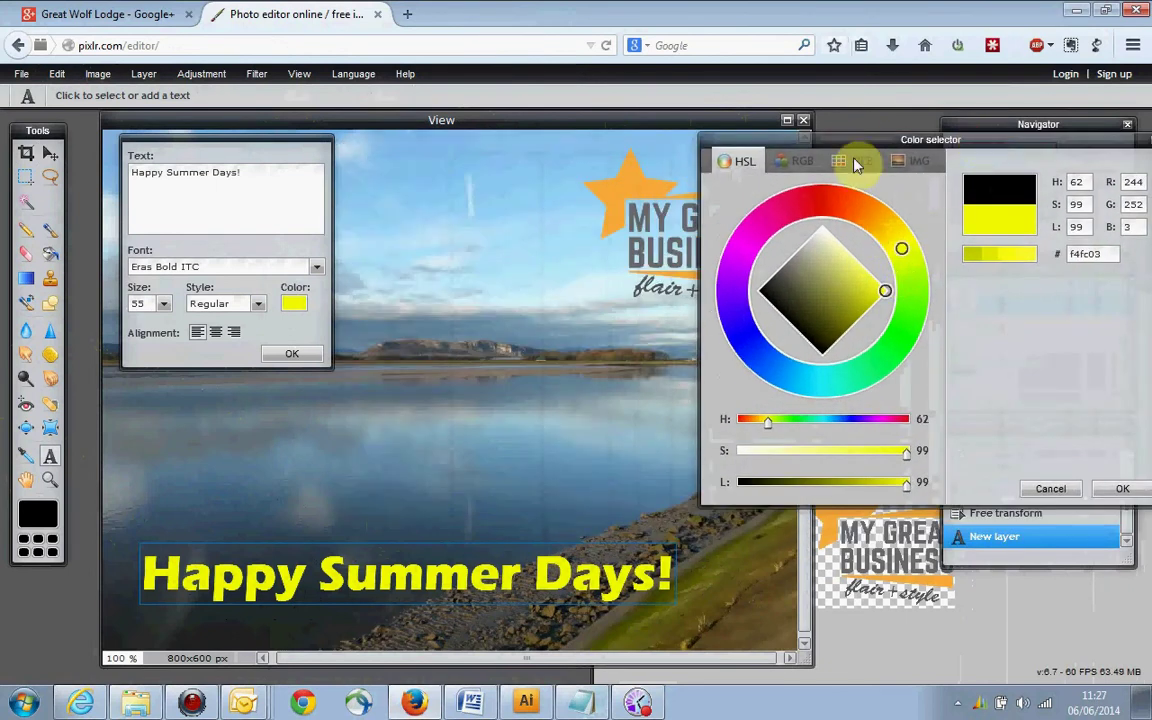
{"action": "left_click_drag", "start_coordinate": [855, 145], "coordinate": [872, 214]}
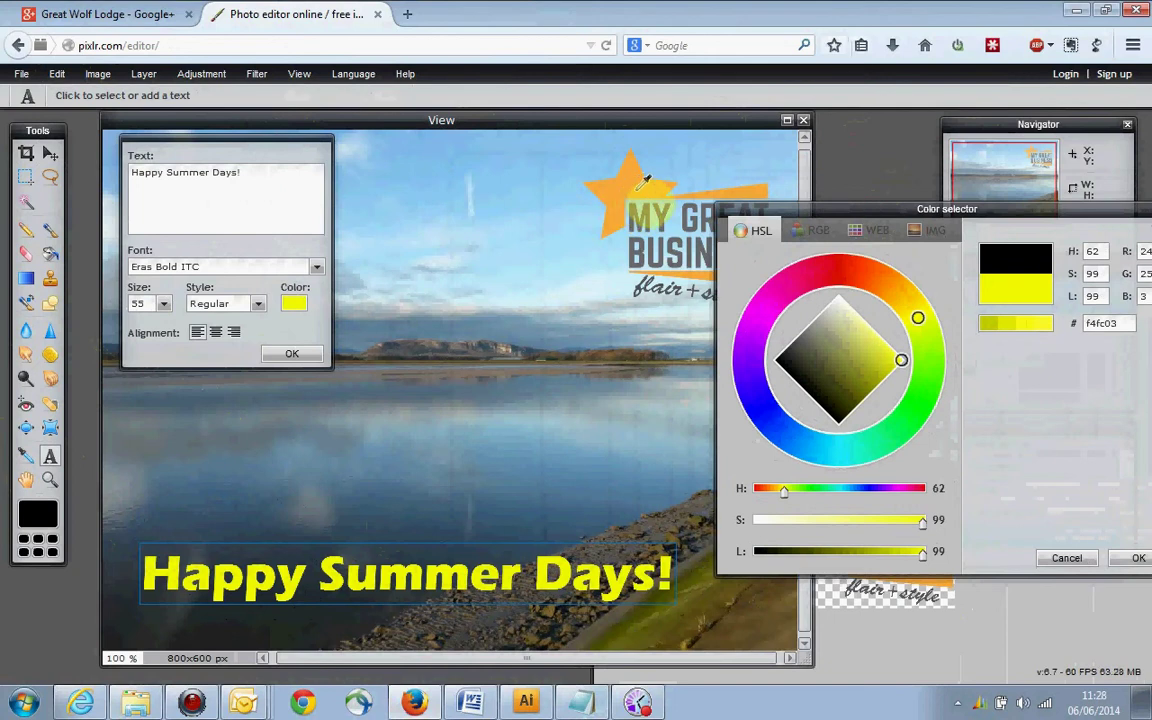
{"action": "left_click", "coordinate": [630, 181]}
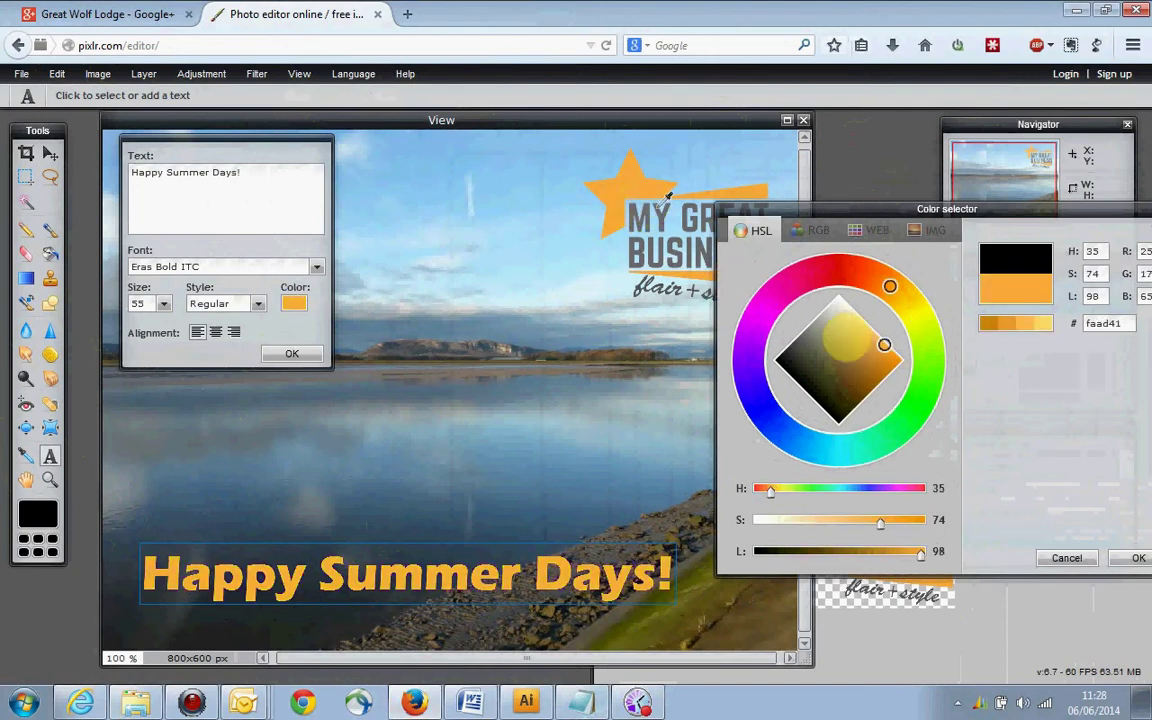
{"action": "left_click_drag", "start_coordinate": [893, 290], "coordinate": [922, 319]}
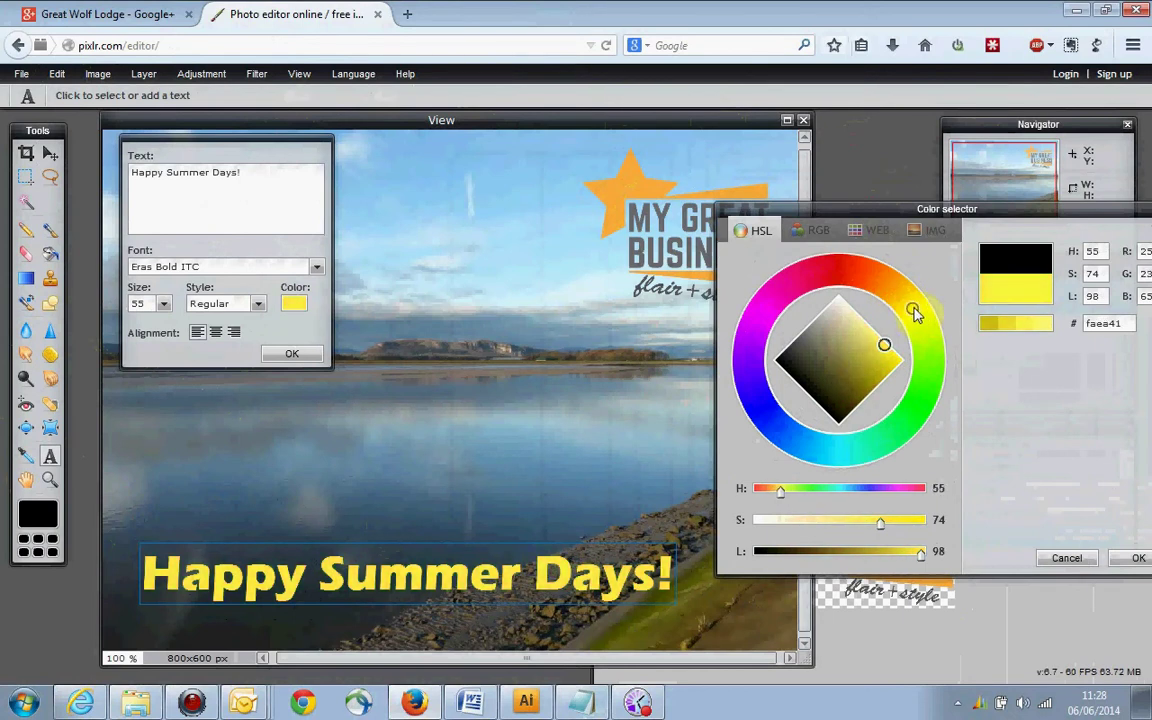
{"action": "left_click", "coordinate": [630, 178]}
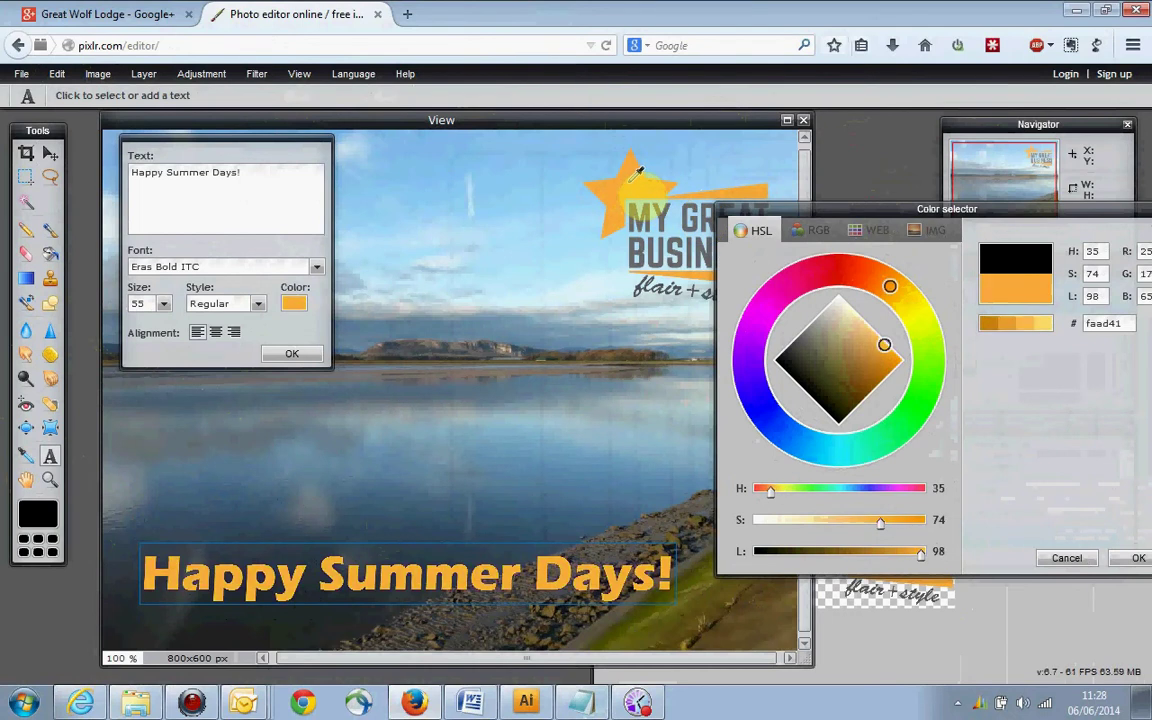